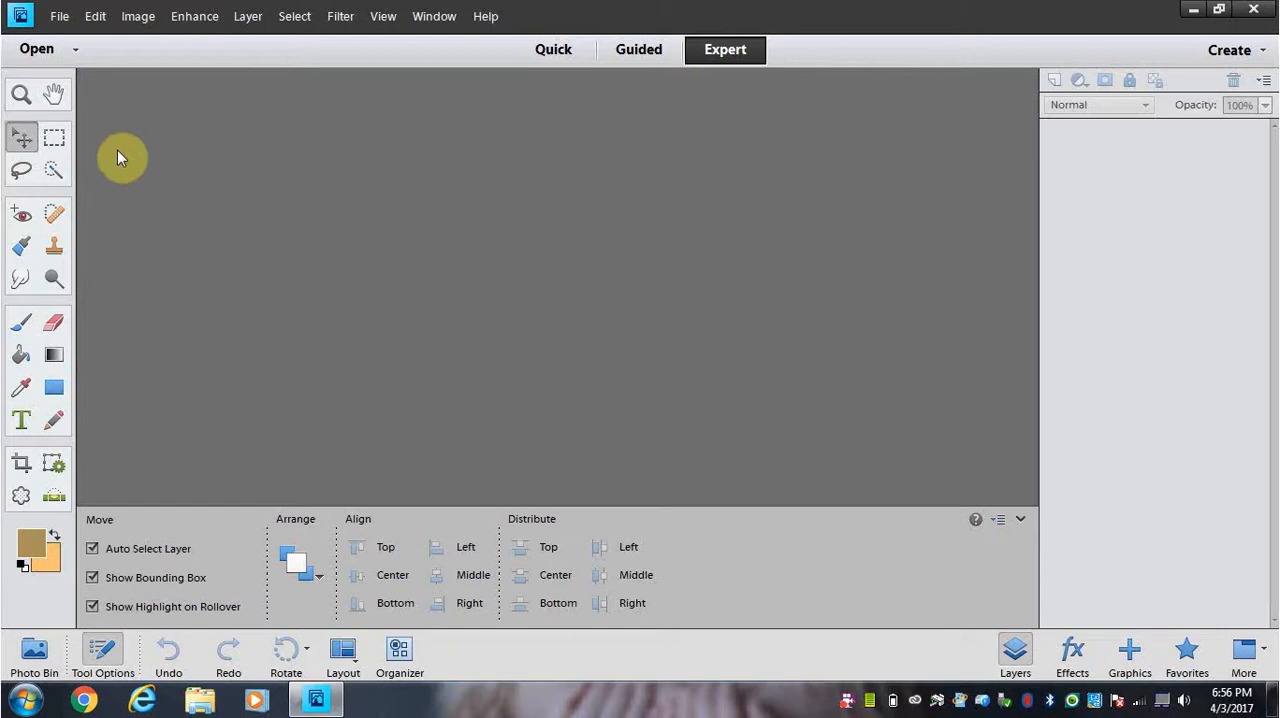
# Step: Open the photo acne from the aa_Downloads folder
pyautogui.click(60, 18)
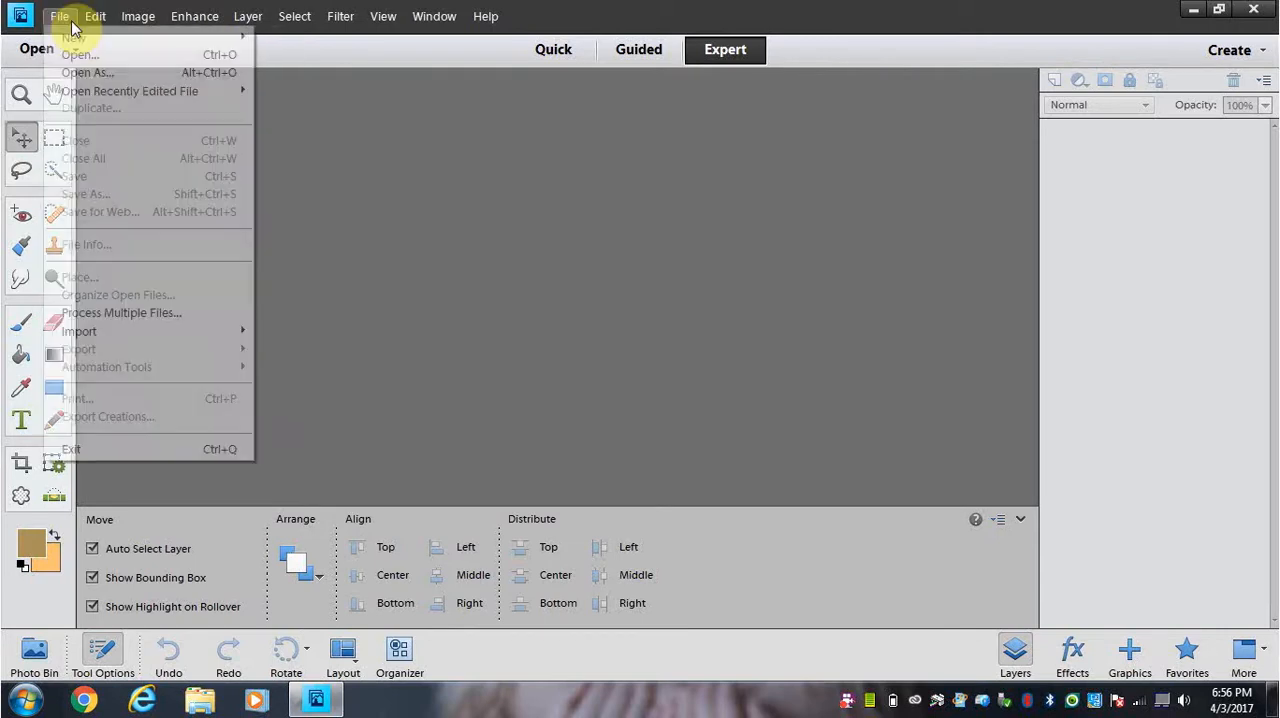
pyautogui.moveTo(68, 38)
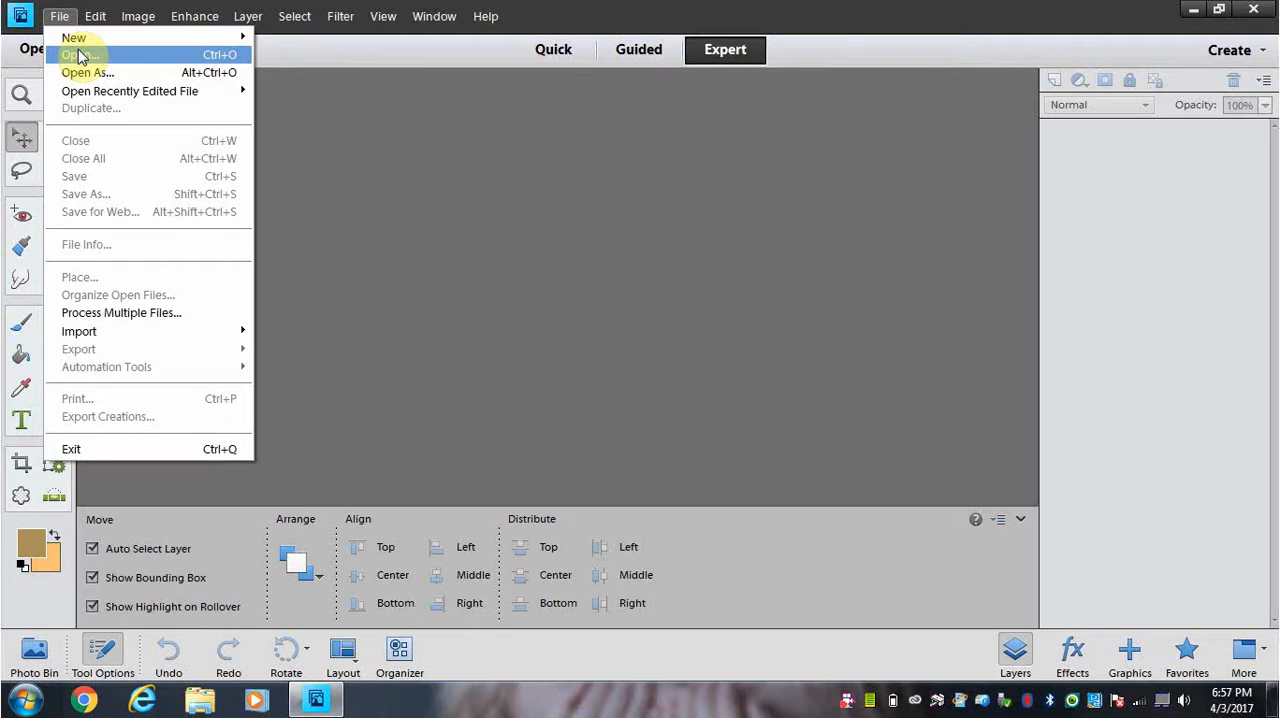
pyautogui.click(80, 55)
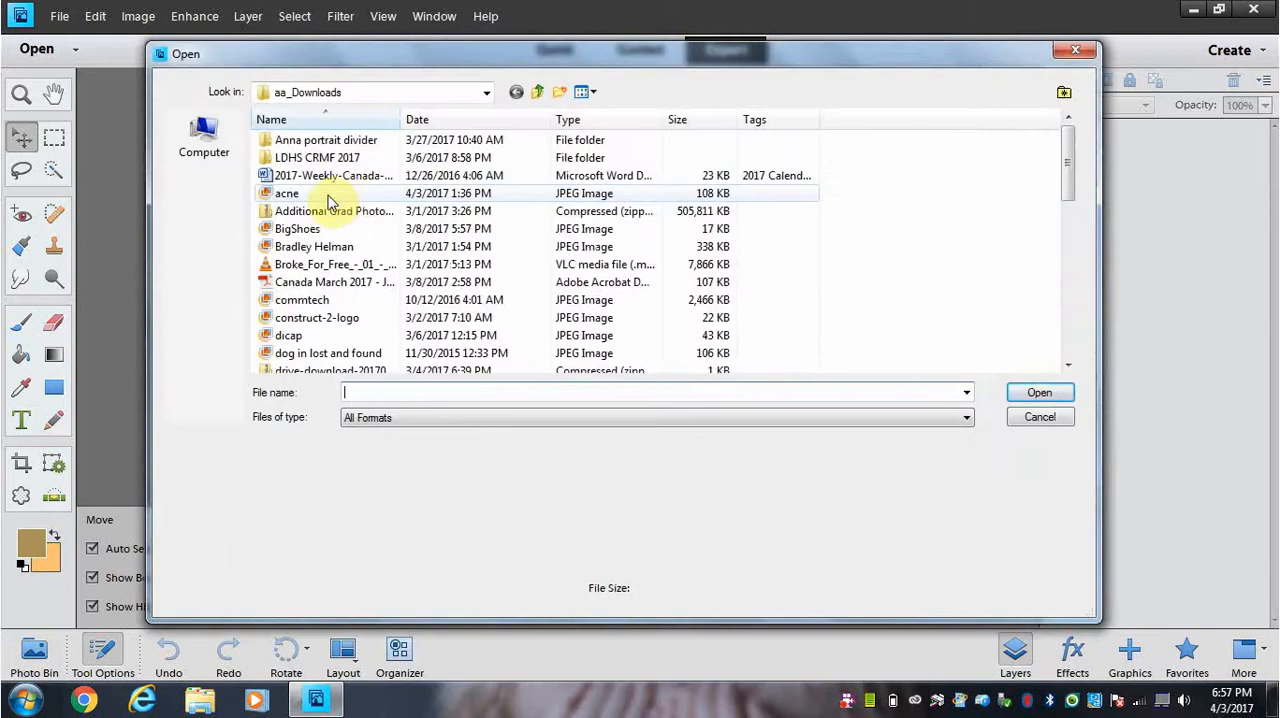
pyautogui.doubleClick(328, 195)
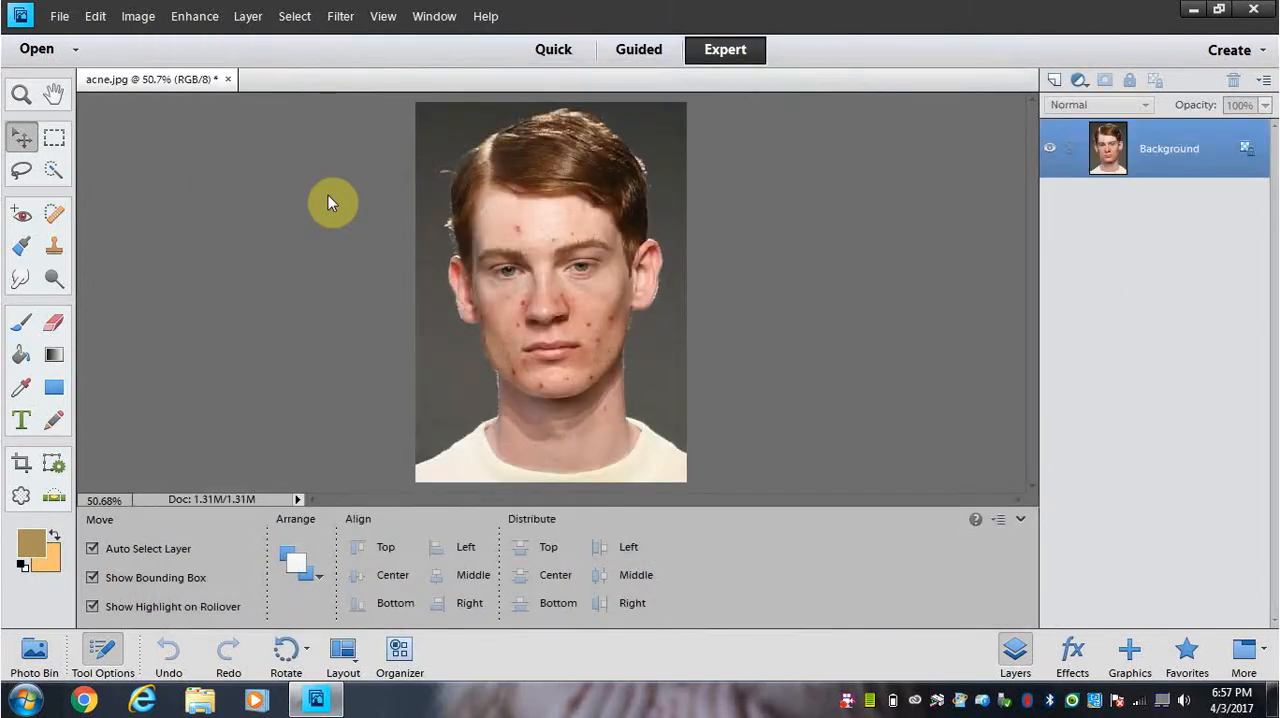
# Step: Check the photo's pixel dimensions, document size and resolution in Image Size without changing anything
pyautogui.click(140, 18)
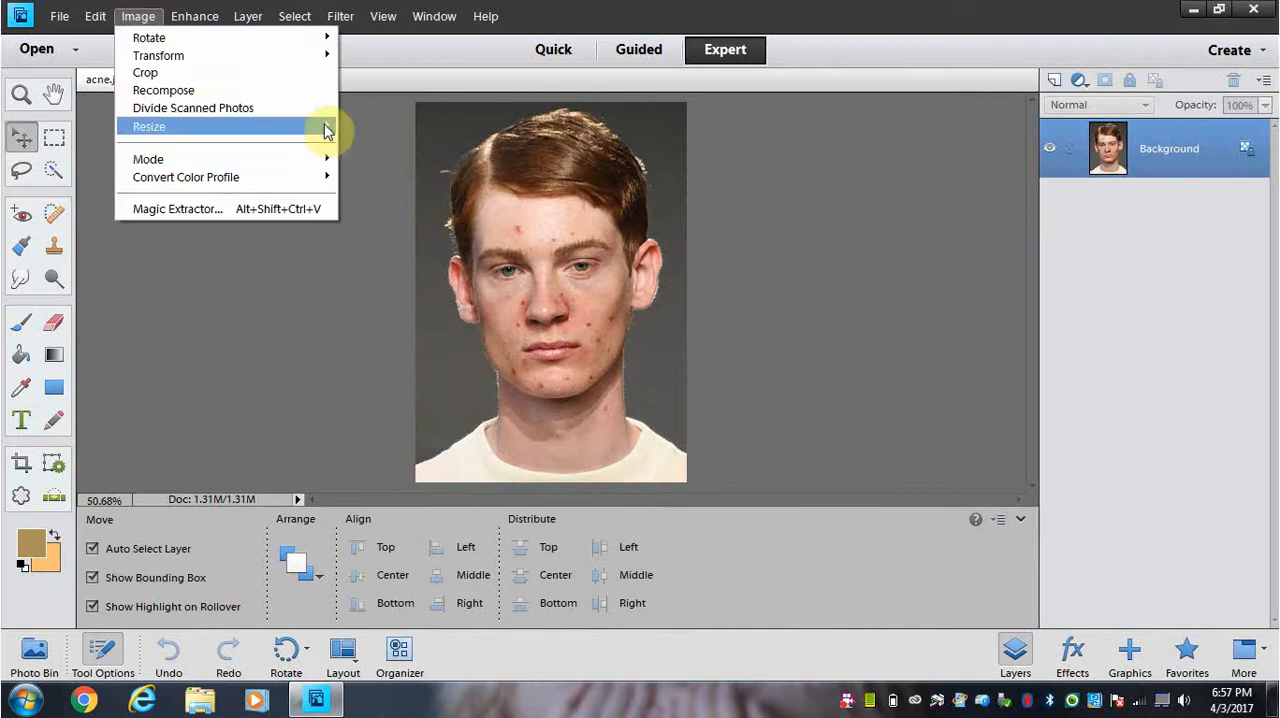
pyautogui.moveTo(326, 130)
pyautogui.click(375, 131)
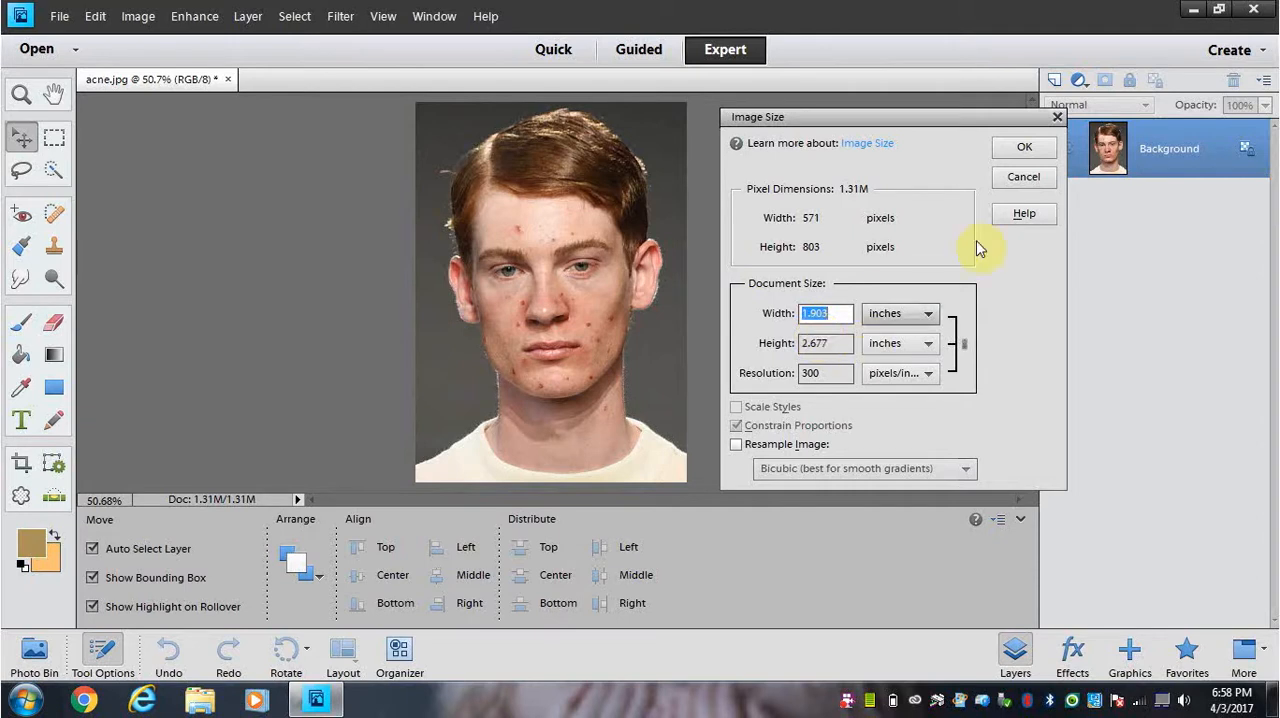
pyautogui.click(1024, 148)
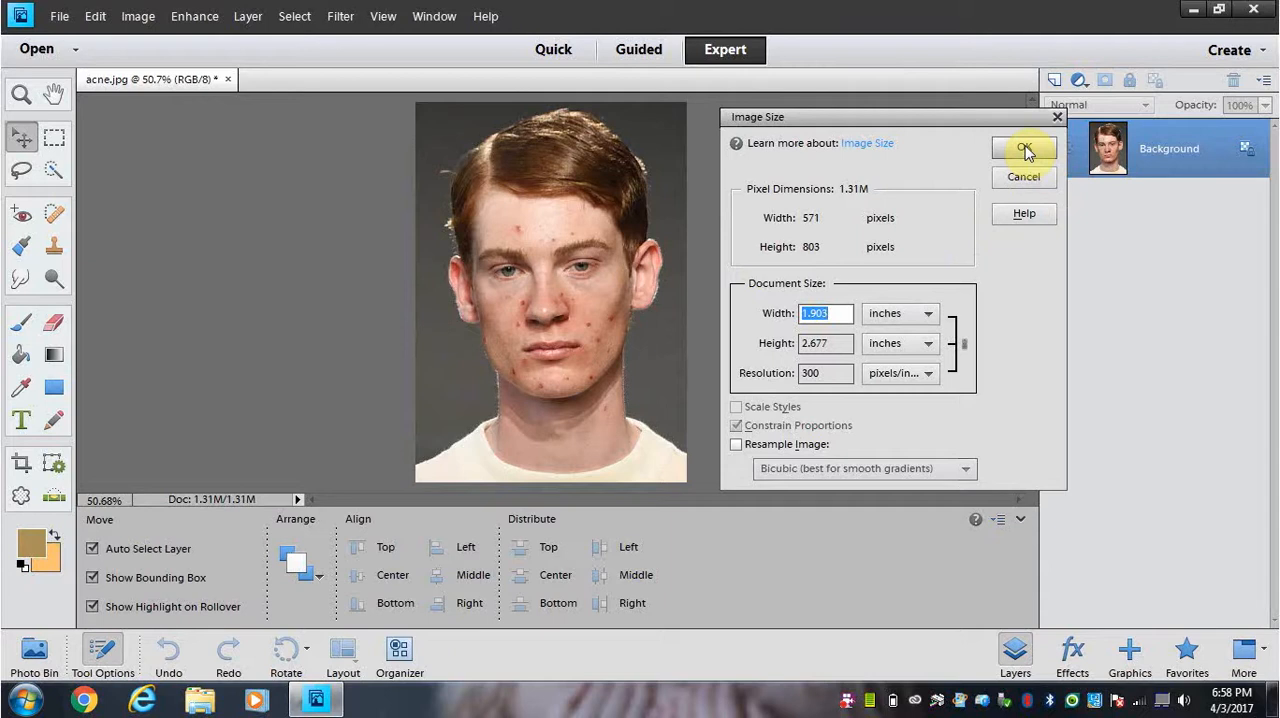
pyautogui.click(1024, 148)
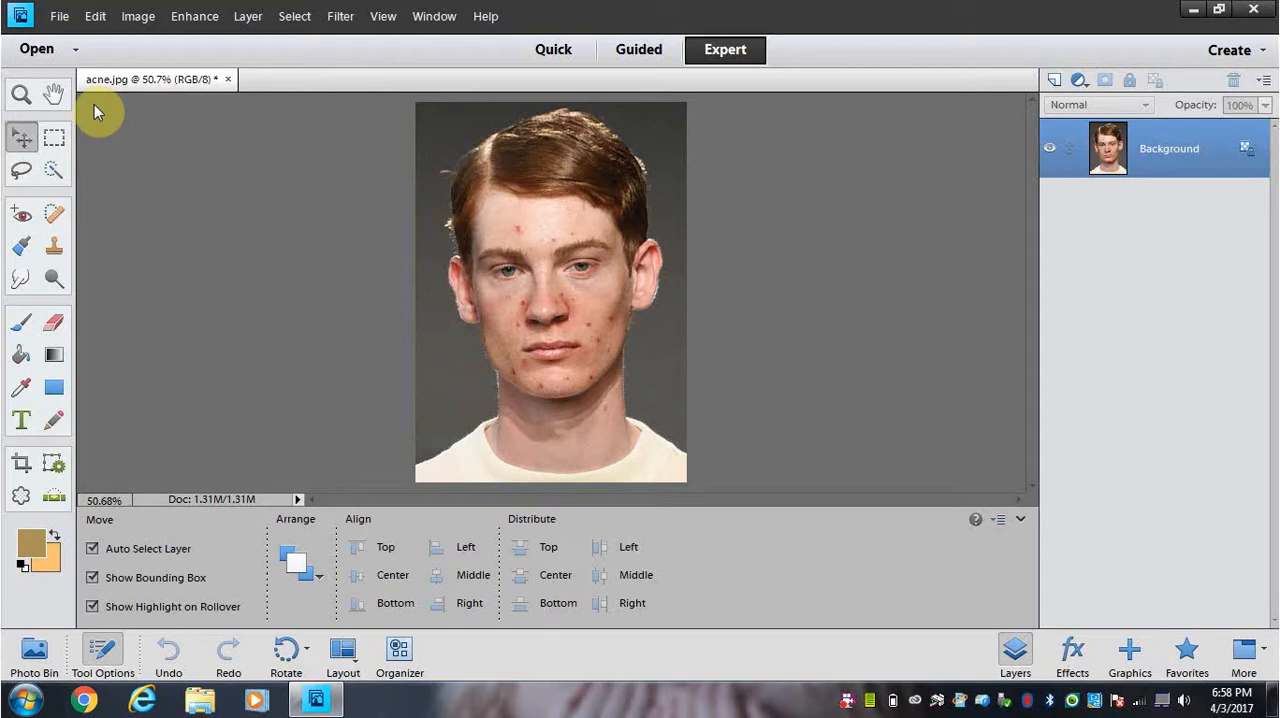
# Step: Duplicate the Background layer as Background copy and hide the original Background layer
pyautogui.hotkey('ctrl', '=')
pyautogui.hotkey('ctrl', '=')
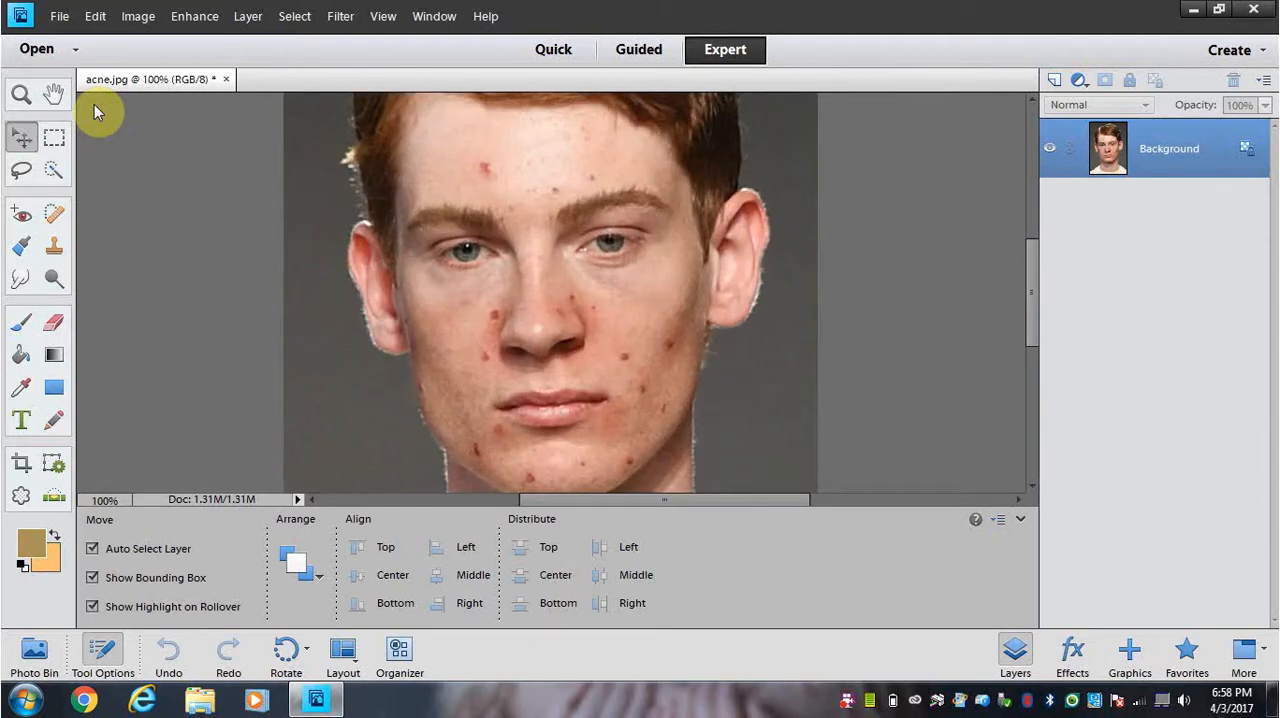
pyautogui.hotkey('ctrl', '=')
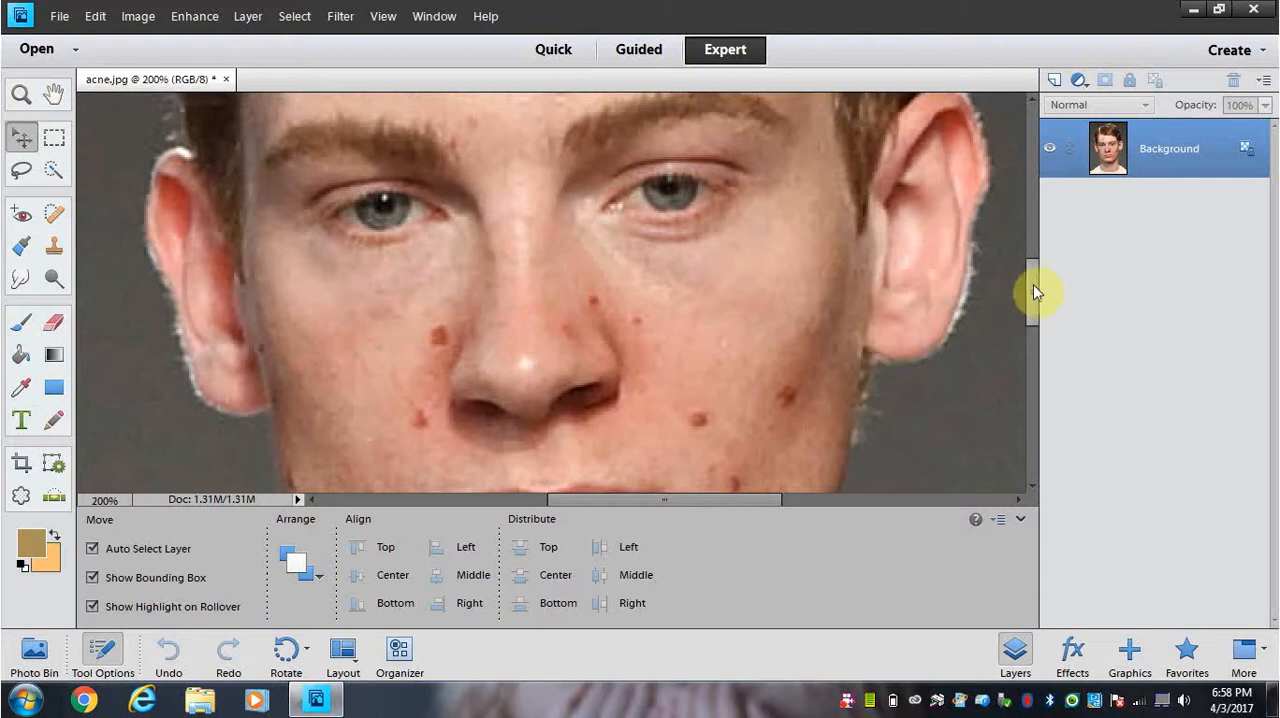
pyautogui.moveTo(1033, 284); pyautogui.dragTo(1033, 244)
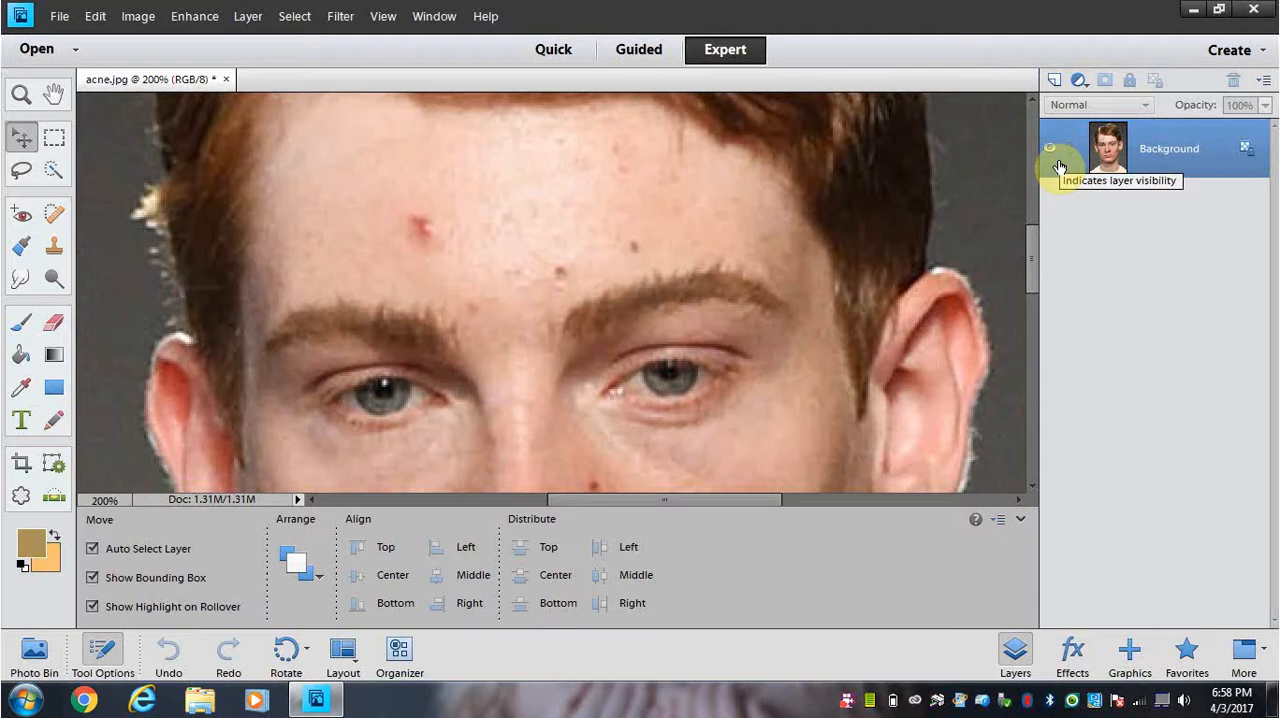
pyautogui.rightClick(1197, 172)
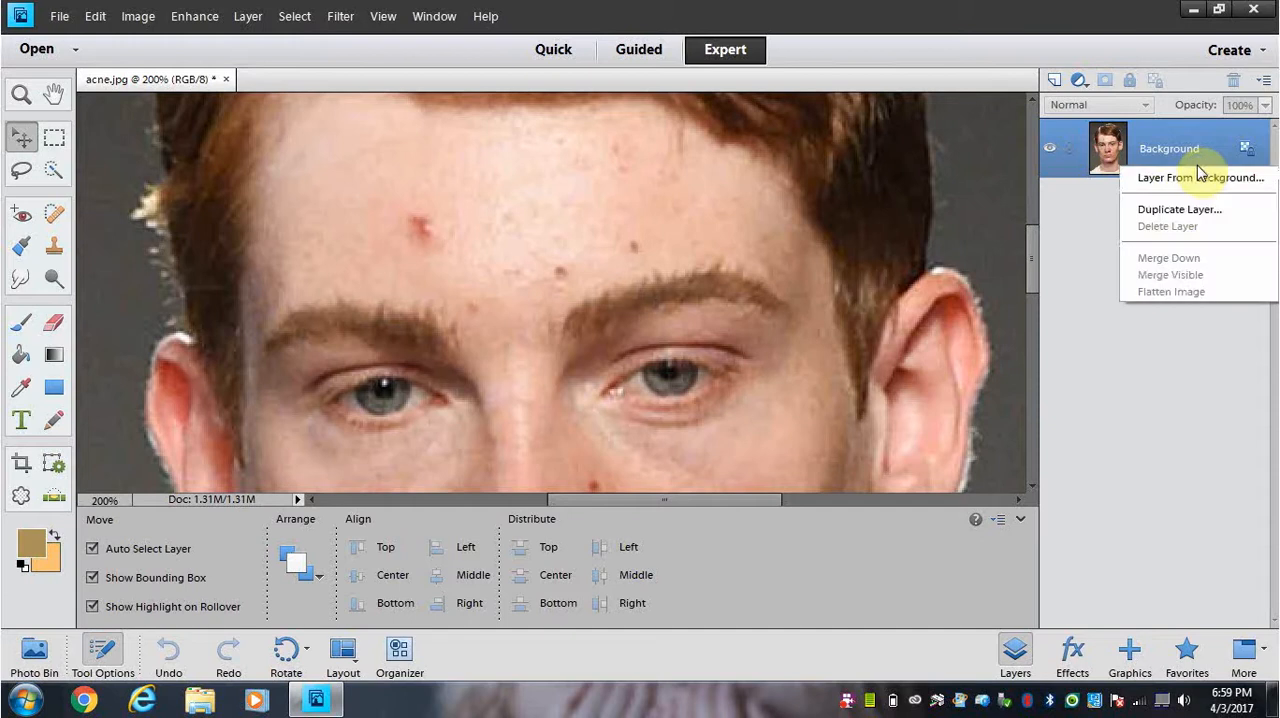
pyautogui.click(1171, 210)
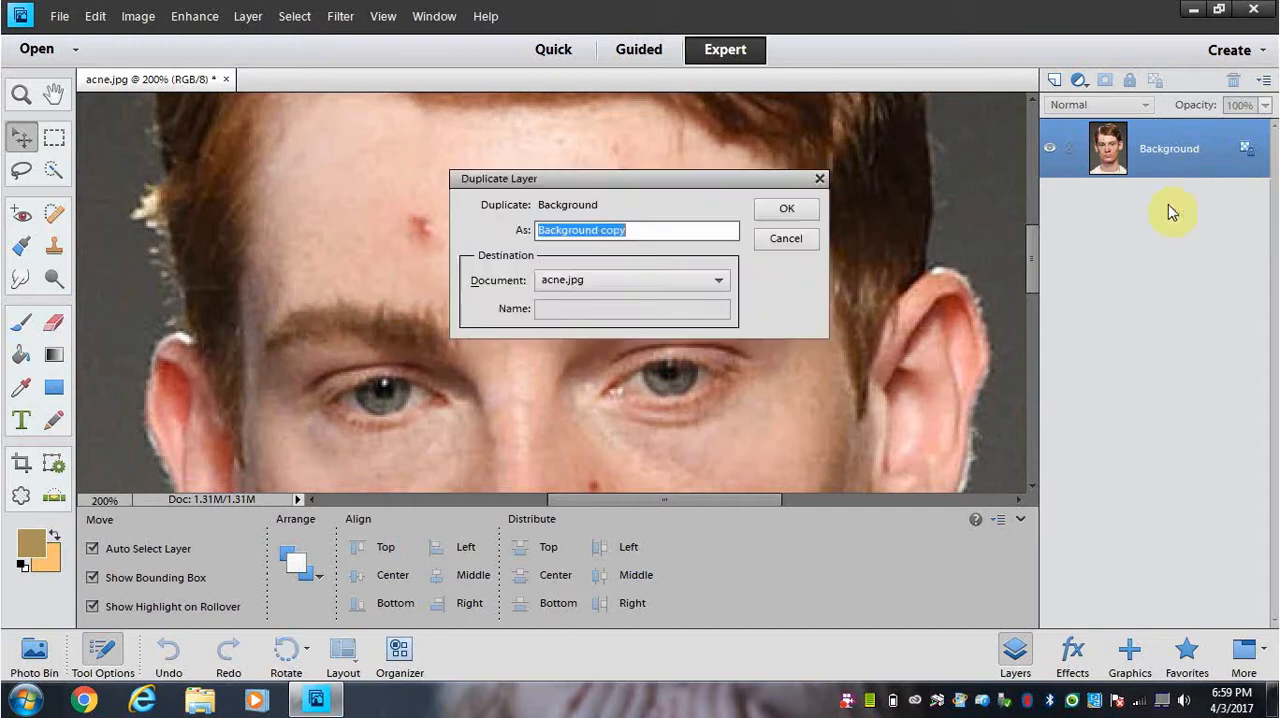
pyautogui.click(791, 220)
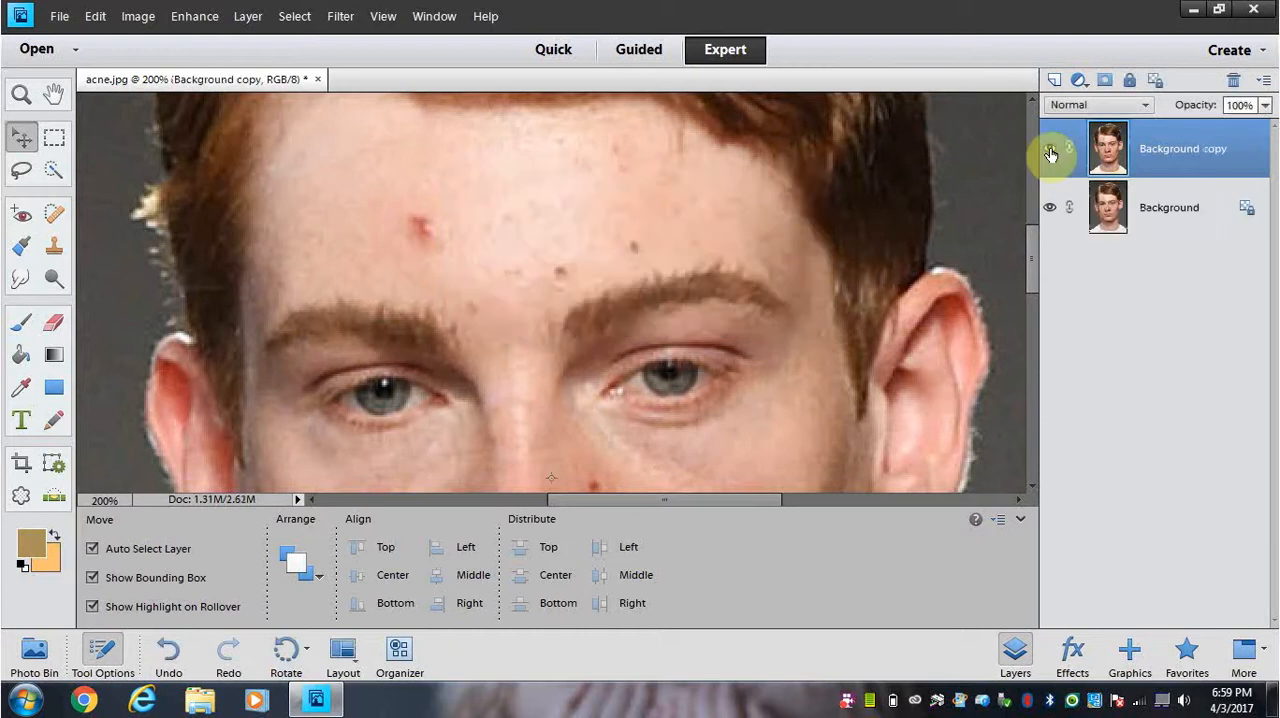
pyautogui.click(1049, 208)
# Step: Remove the small dark and red spots on the forehead above the picture's right eyebrow with the Spot Healing Brush at 19 px
pyautogui.click(53, 216)
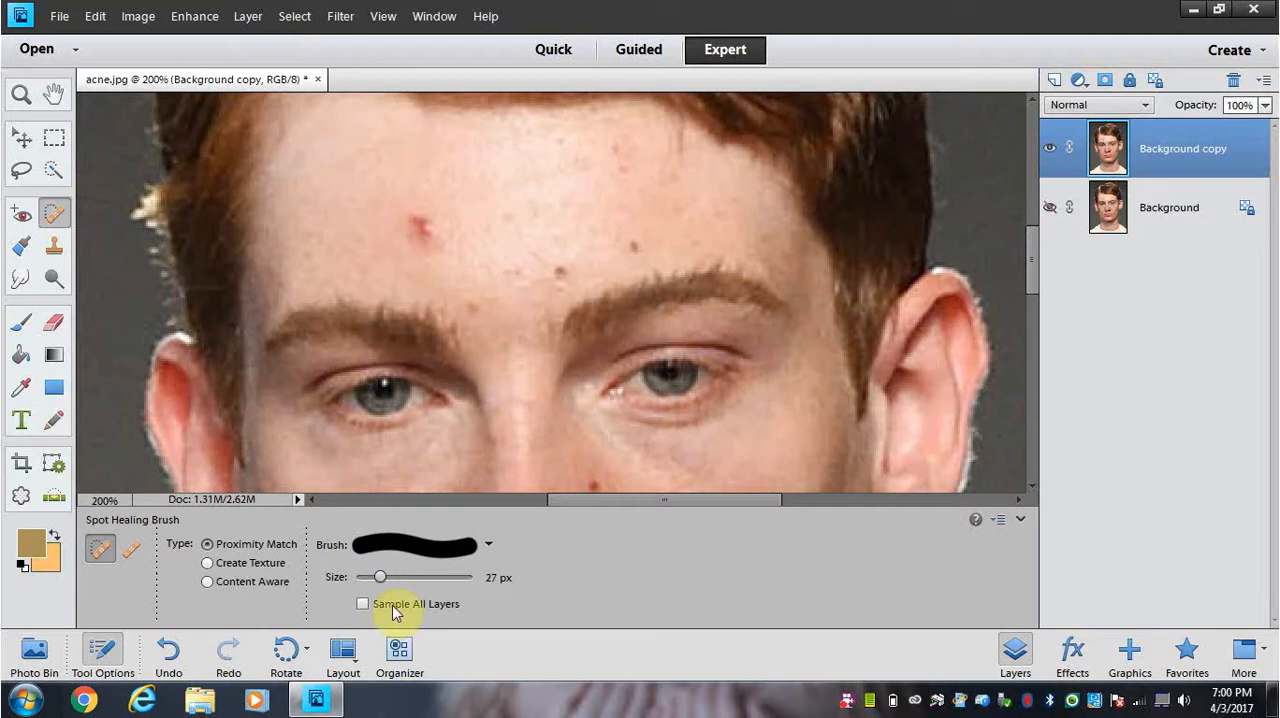
pyautogui.moveTo(383, 577); pyautogui.dragTo(377, 577)
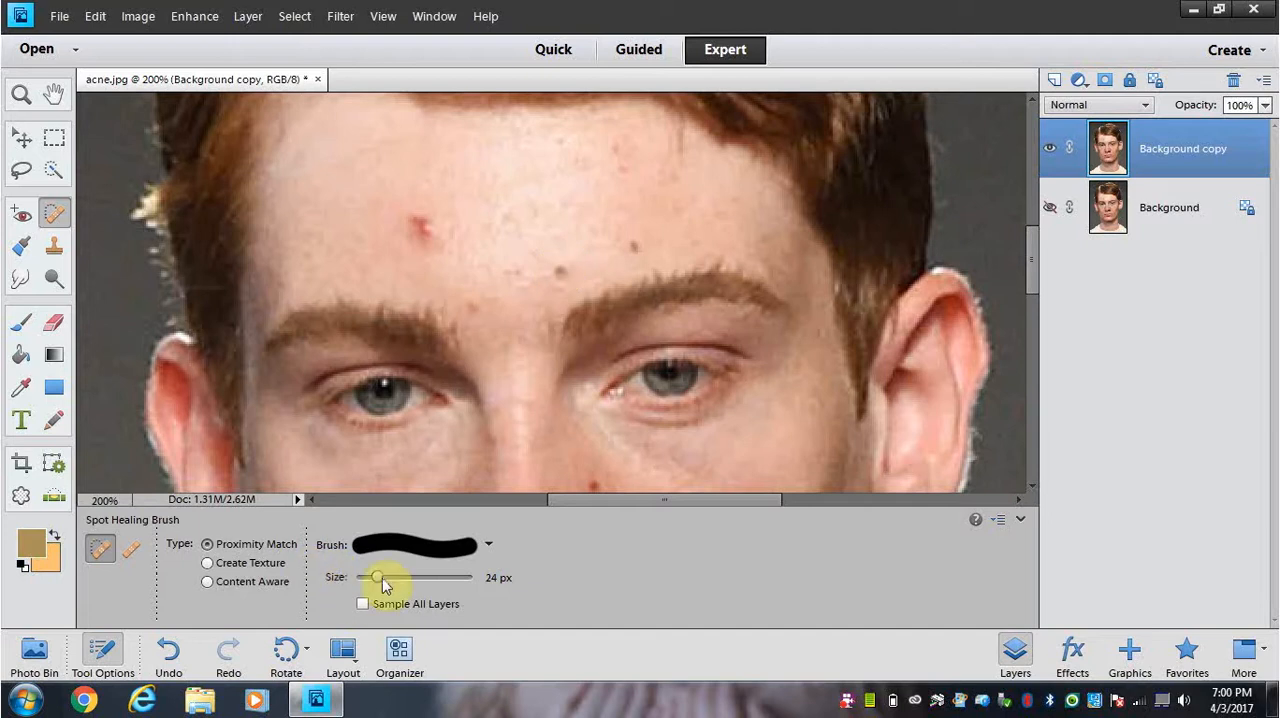
pyautogui.moveTo(379, 576); pyautogui.dragTo(373, 576)
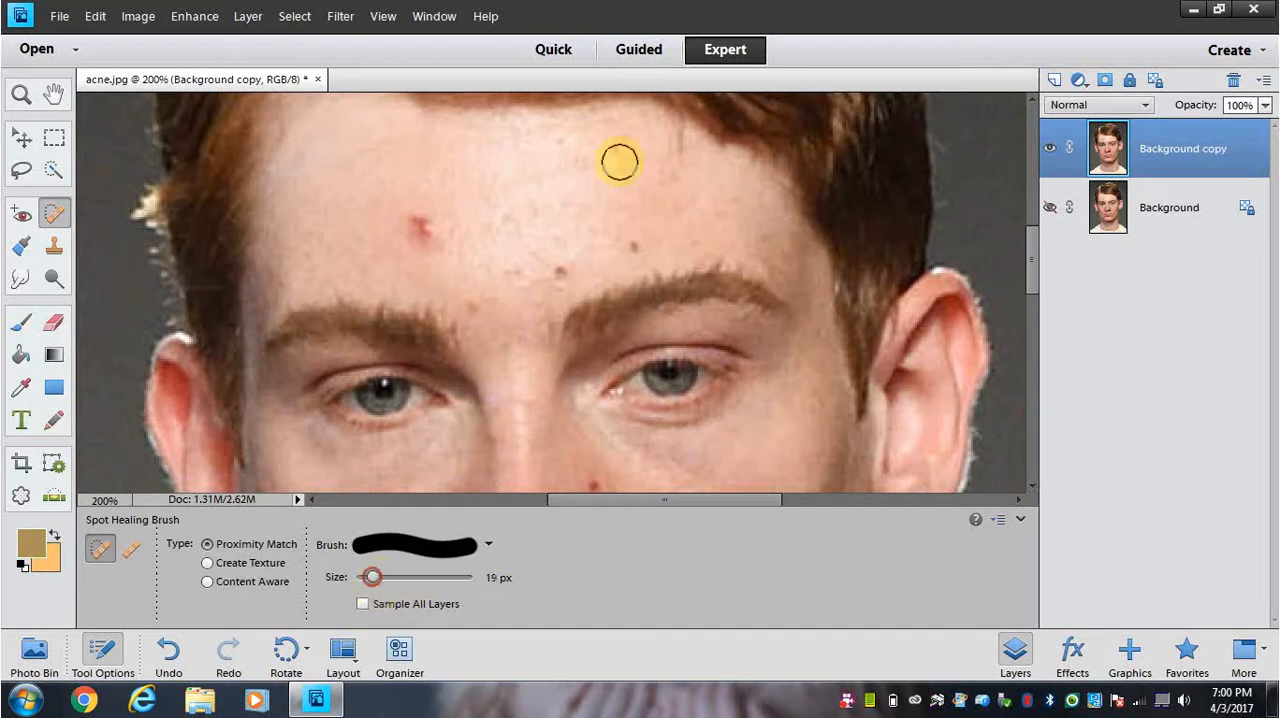
pyautogui.click(557, 270)
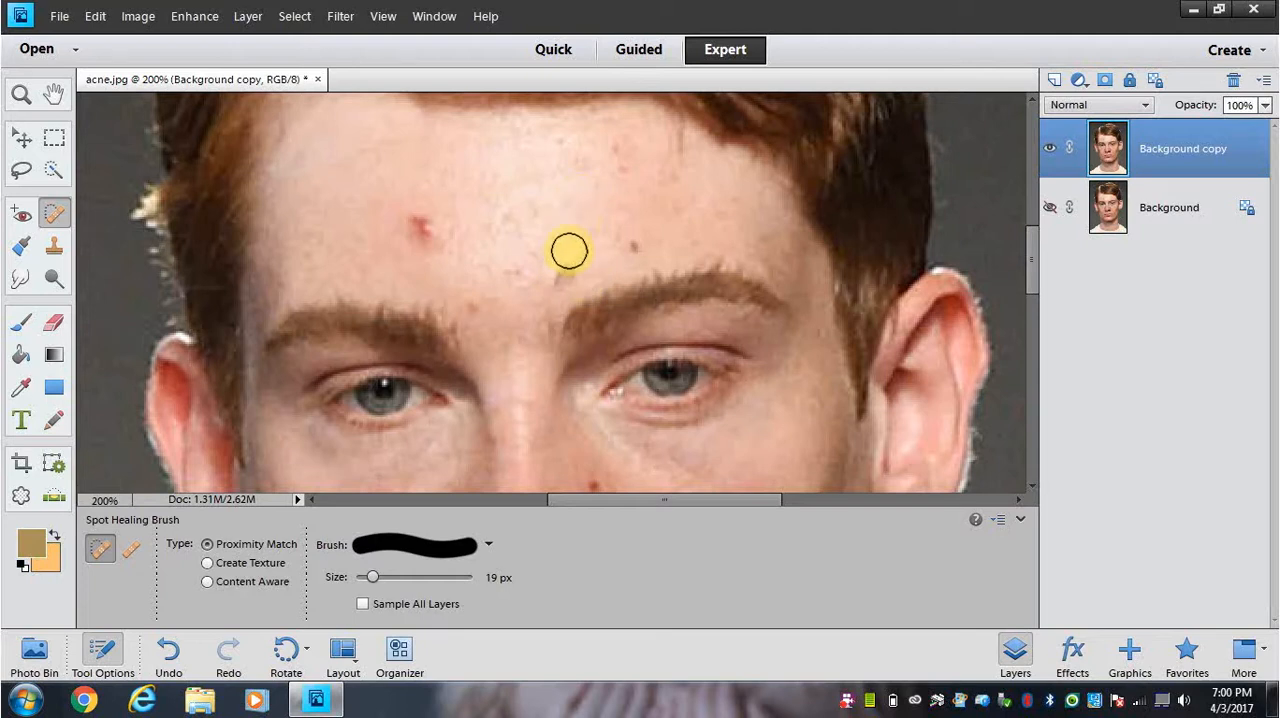
pyautogui.hotkey('ctrl', 'z')
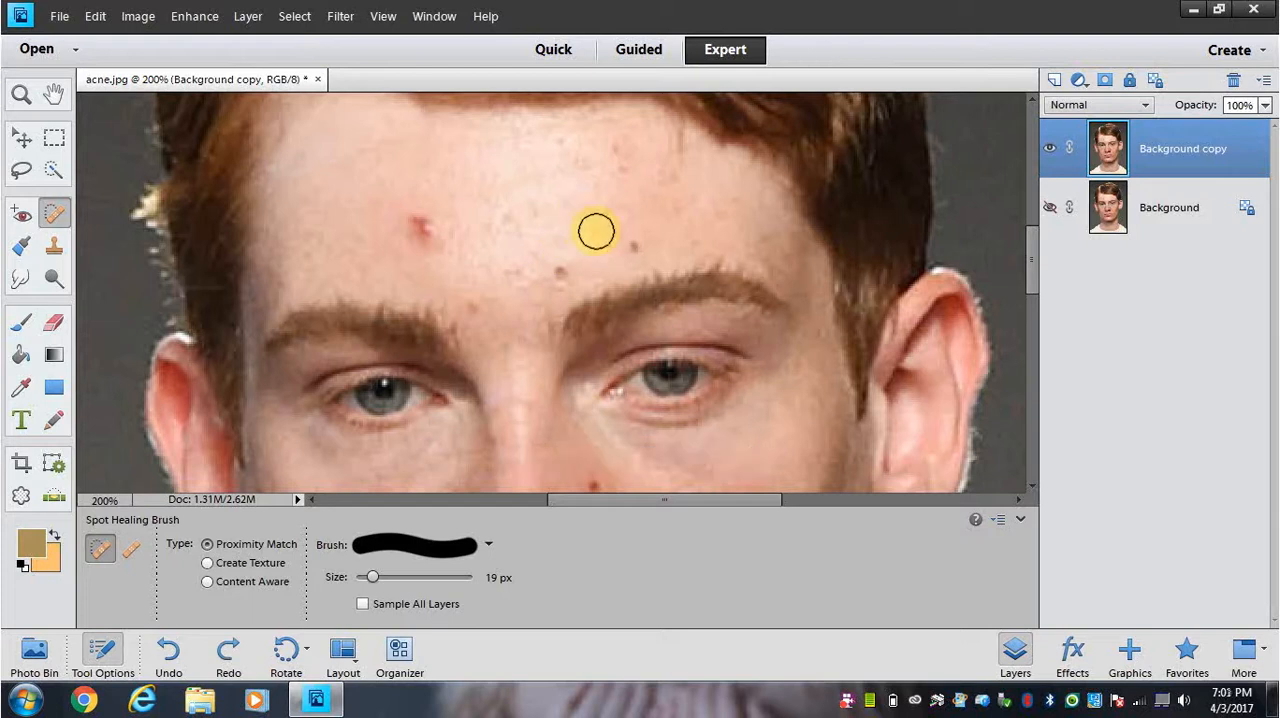
pyautogui.click(560, 272)
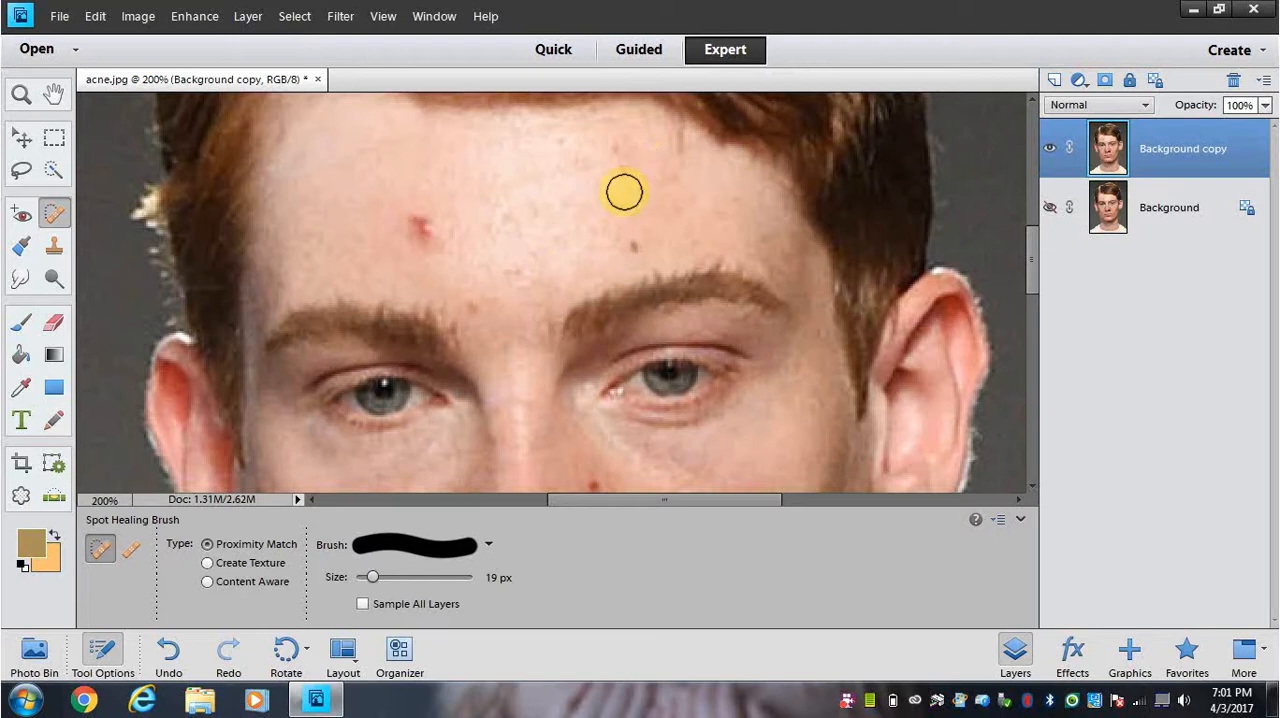
pyautogui.click(632, 250)
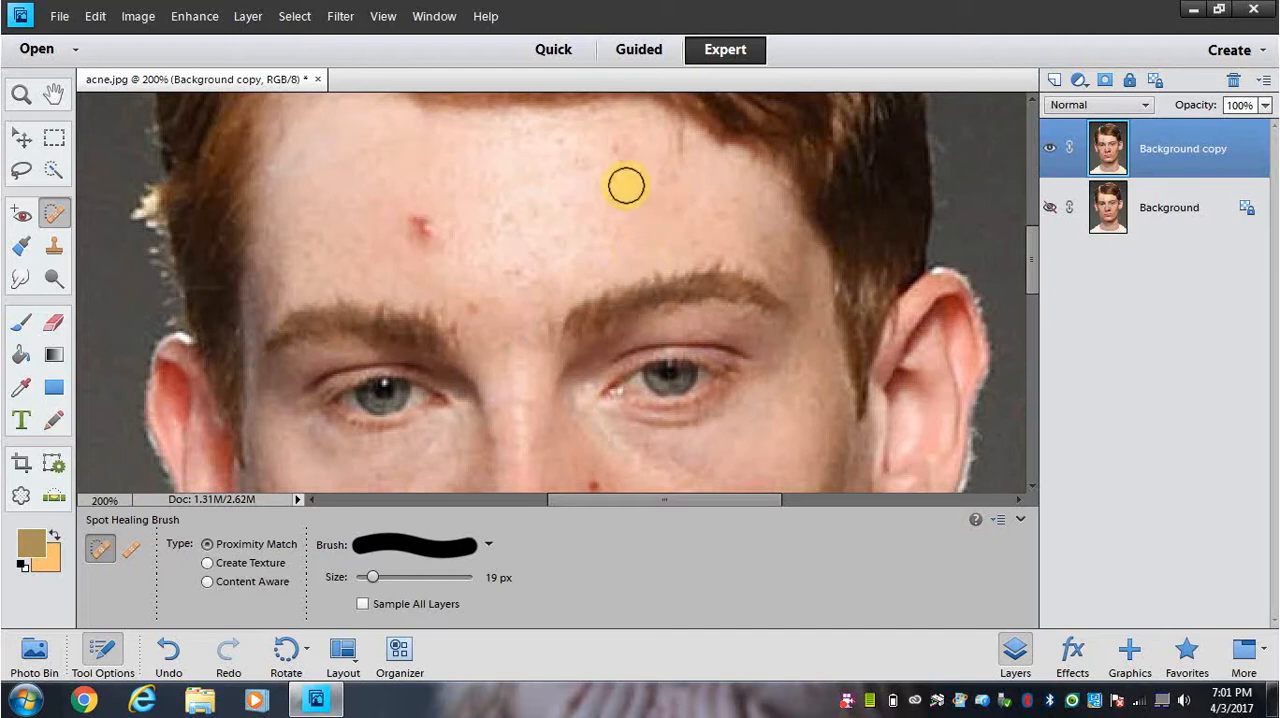
pyautogui.moveTo(620, 174); pyautogui.dragTo(613, 193)
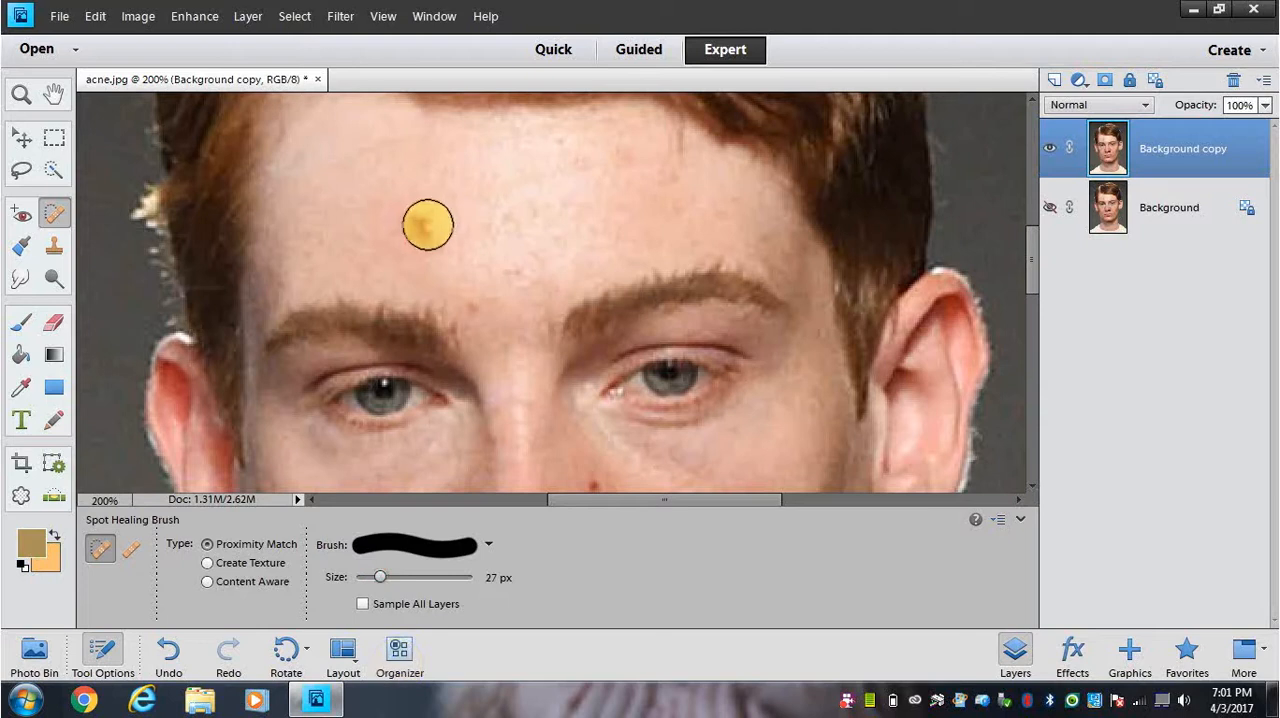
# Step: Heal the large red blemish above the left eyebrow in the picture with a 27 px Spot Healing Brush, undoing and redoing the first attempt
pyautogui.click(424, 227)
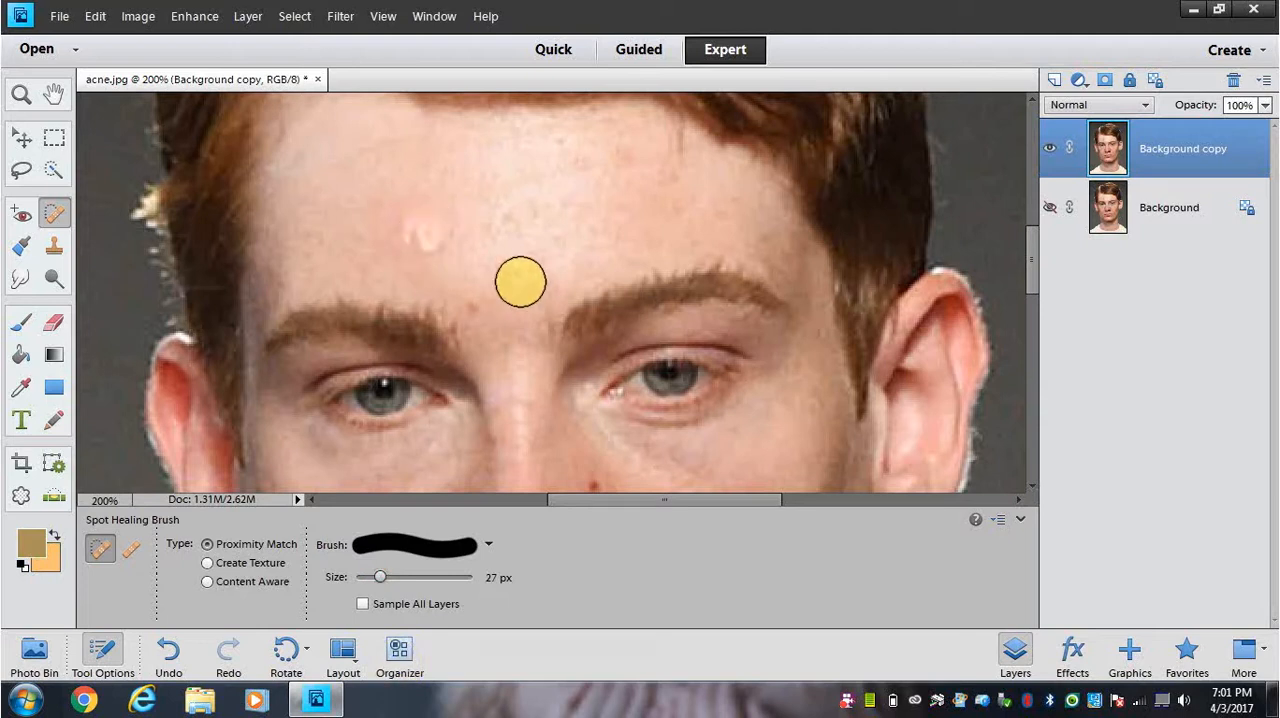
pyautogui.hotkey('ctrl', 'z')
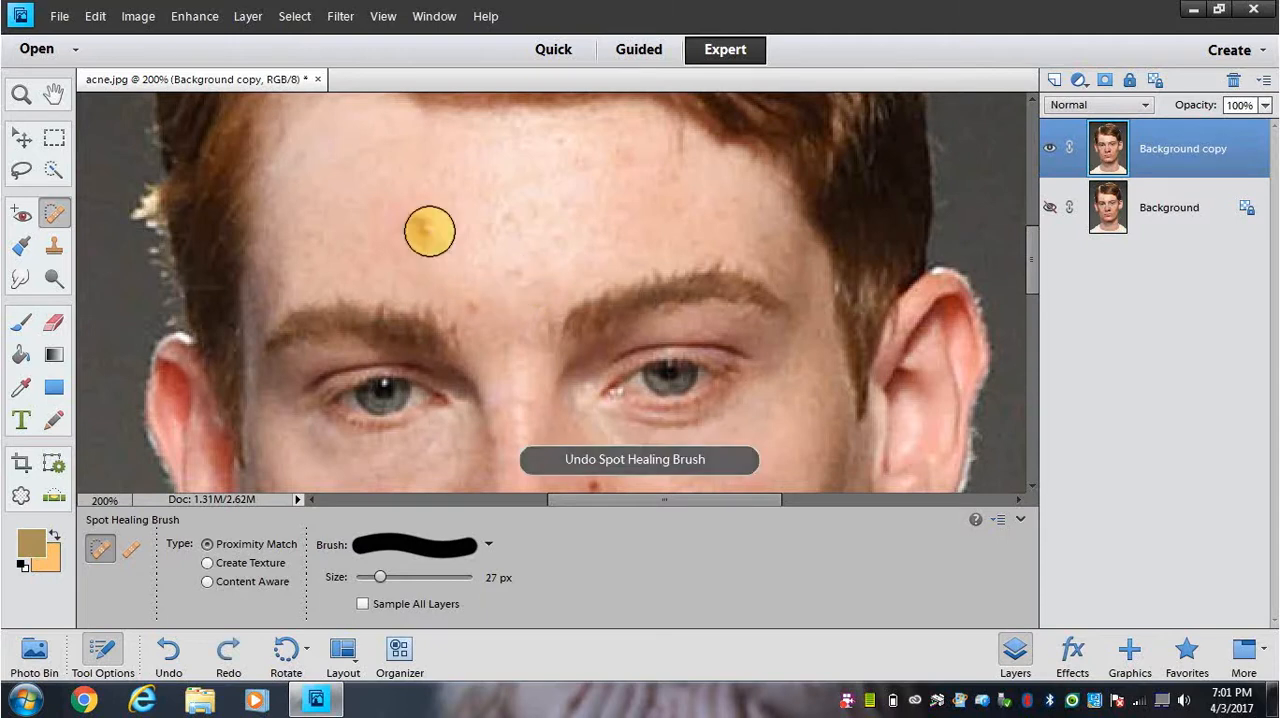
pyautogui.click(424, 229)
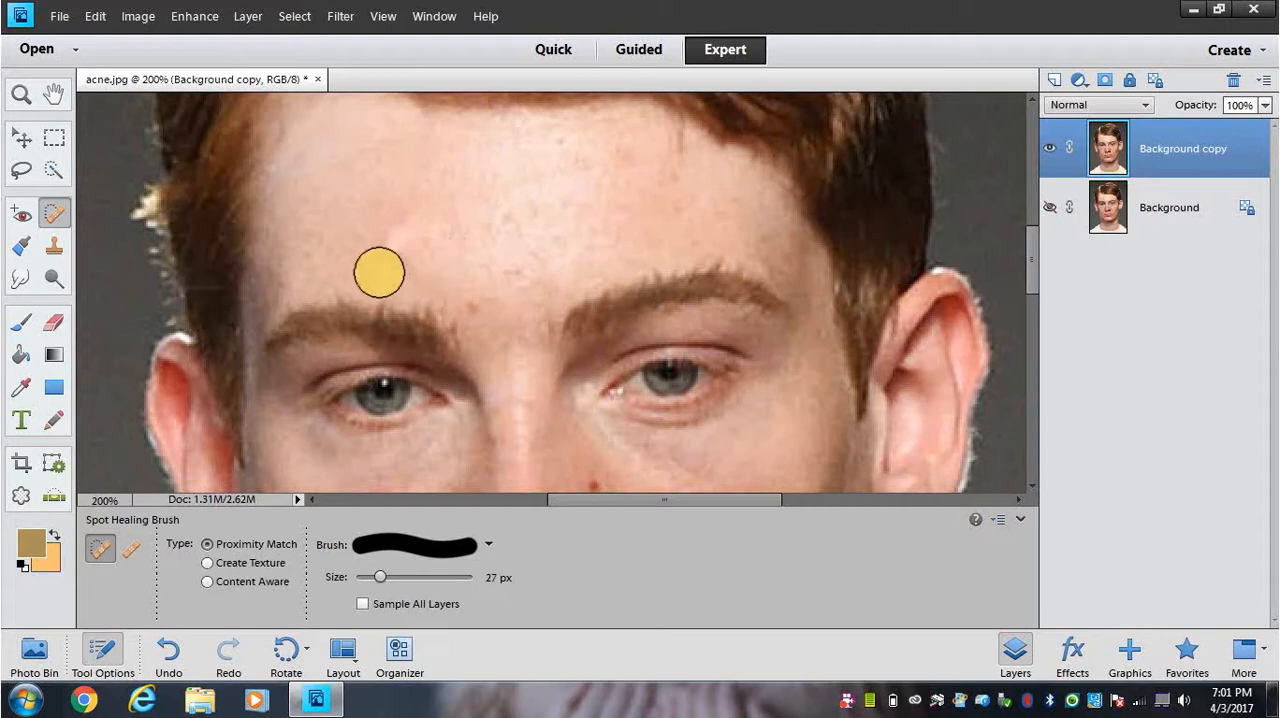
pyautogui.click(397, 246)
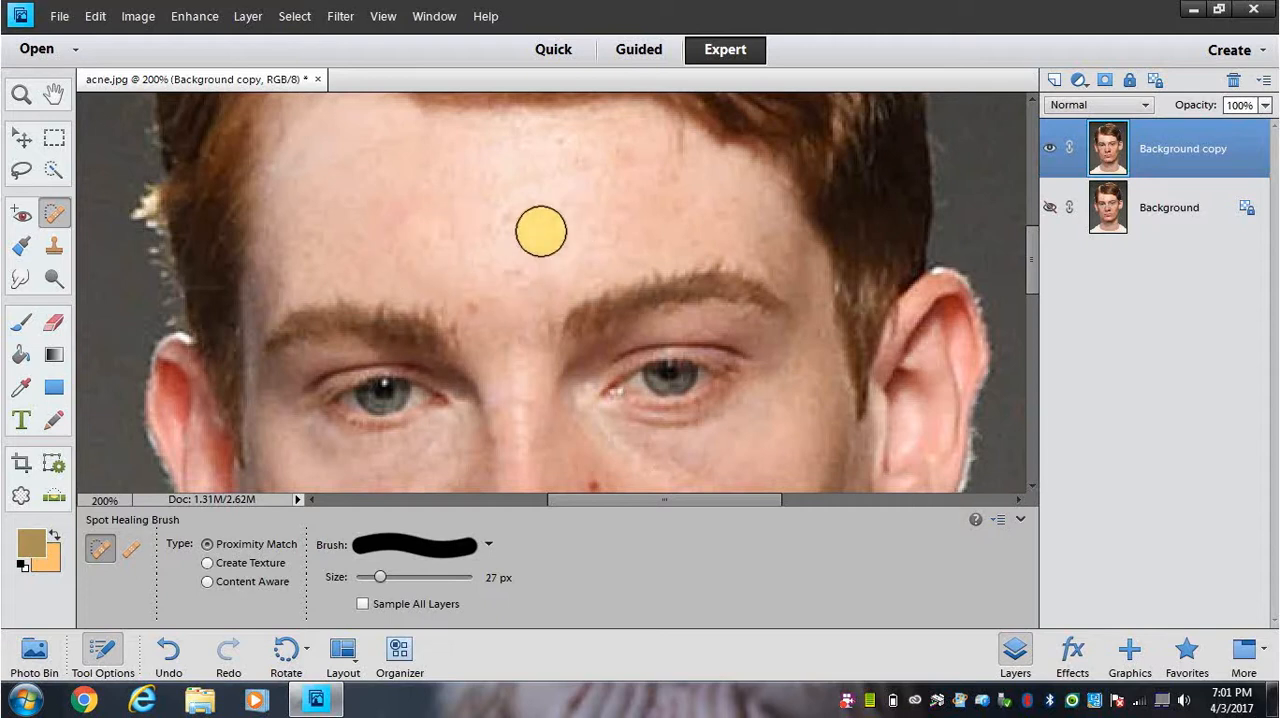
# Step: Set the Spot Healing Brush to 19 px and remove the two red blemishes on the cheek left of the nose
pyautogui.scroll(-2, 542, 230)
pyautogui.scroll(-8, 541, 231)
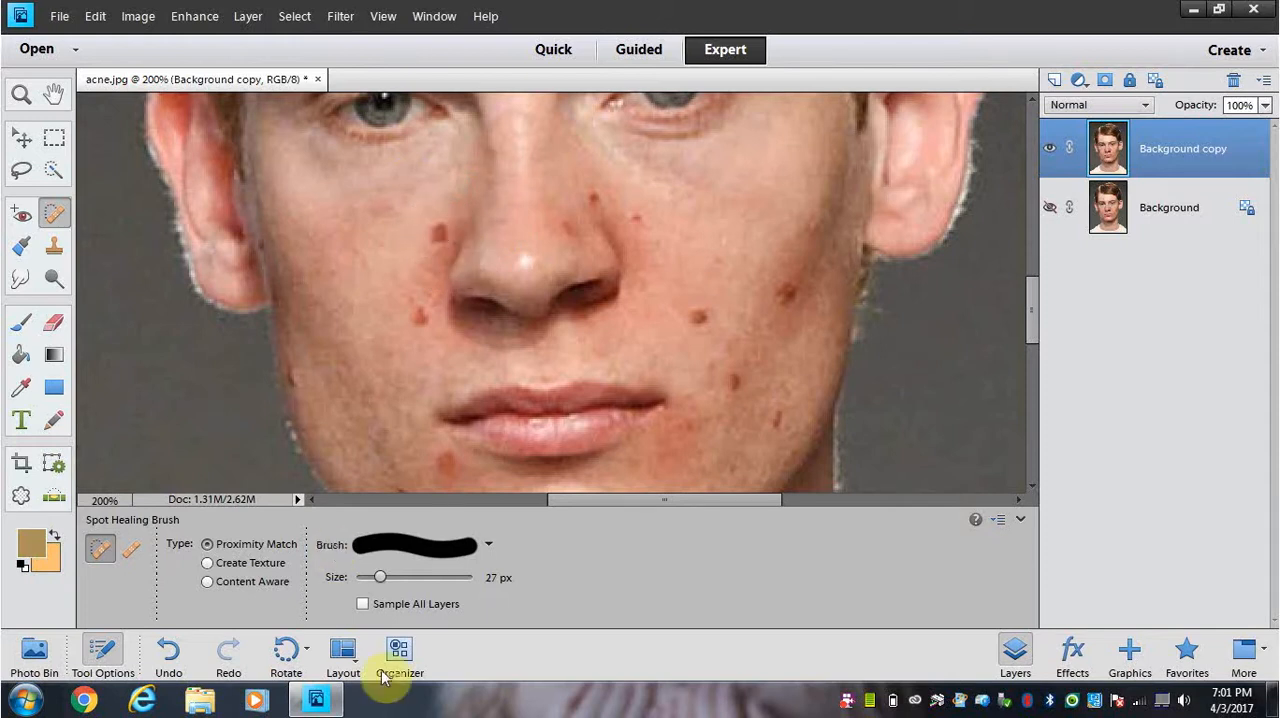
pyautogui.moveTo(379, 578); pyautogui.dragTo(371, 578)
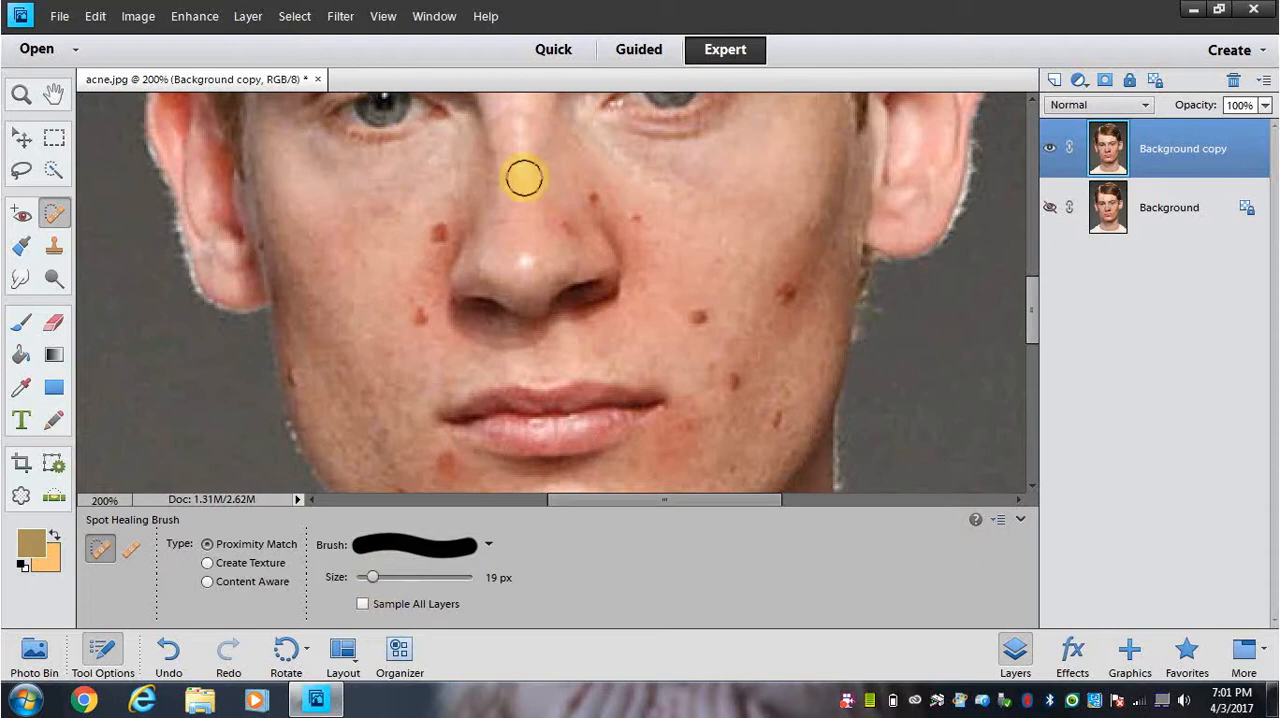
pyautogui.click(438, 231)
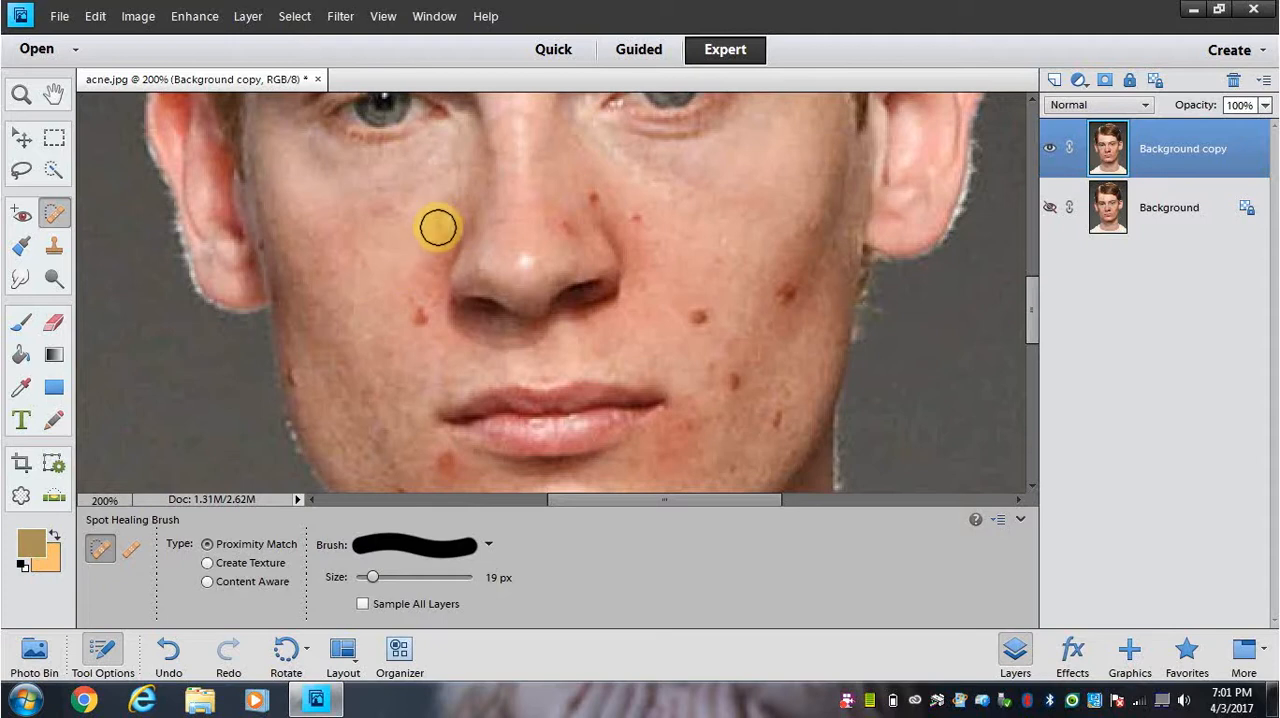
pyautogui.click(441, 224)
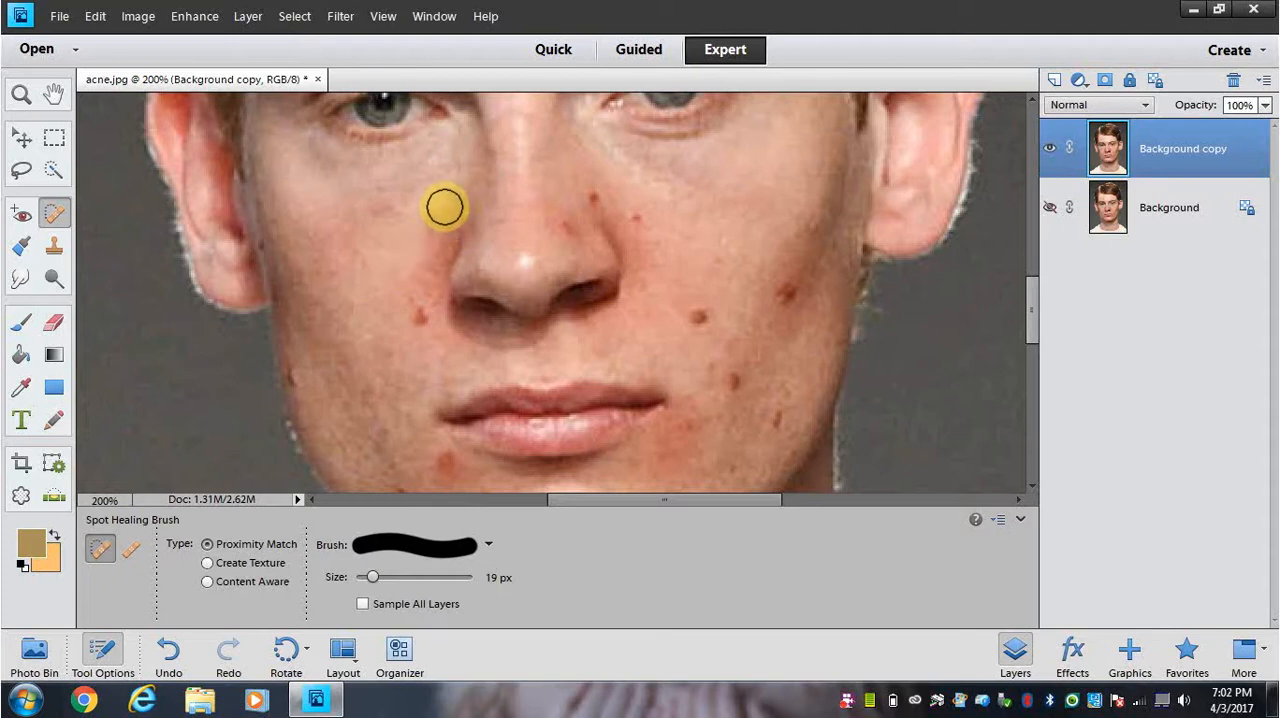
pyautogui.click(416, 316)
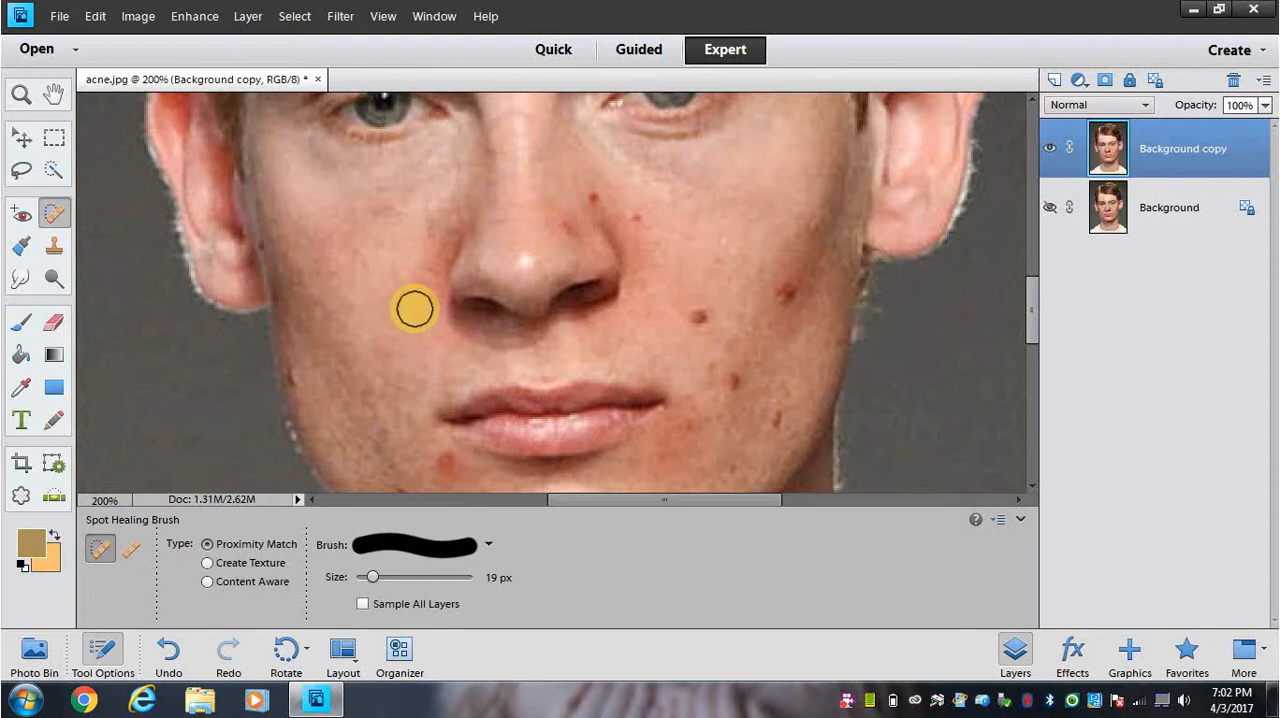
pyautogui.click(415, 308)
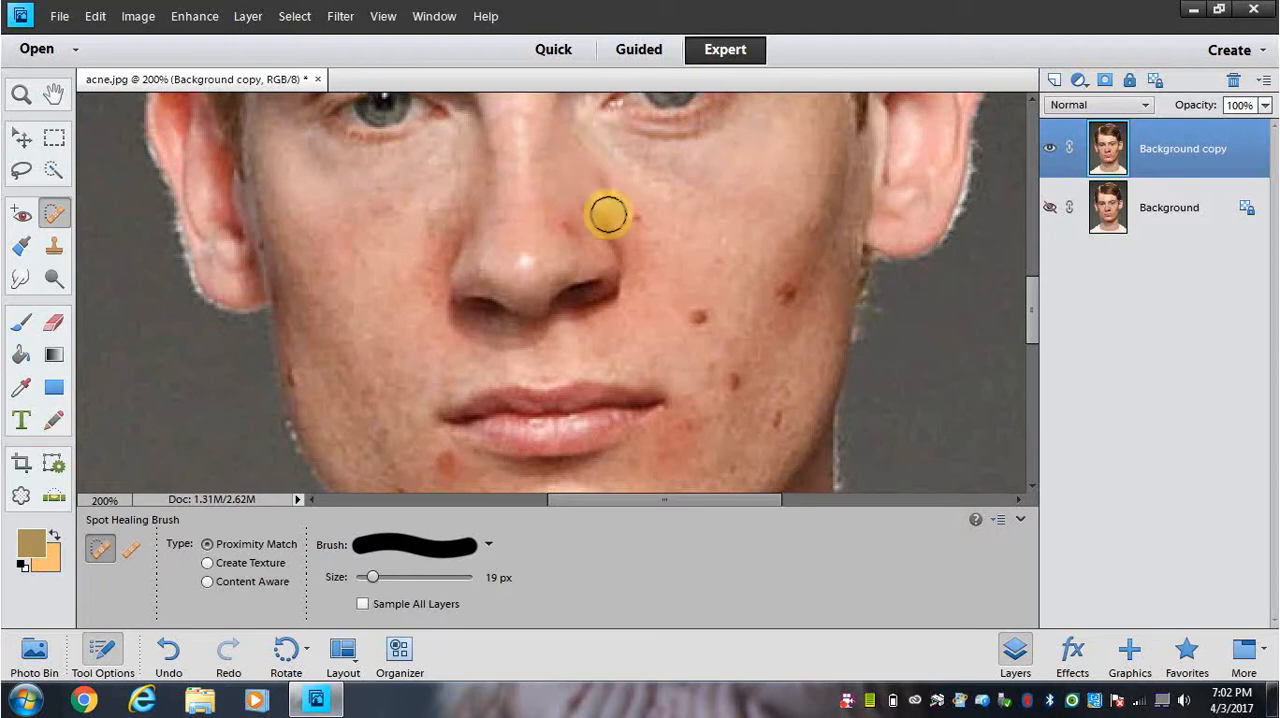
# Step: Try healing the red spot on the right side of the nose with the Spot Healing Brush, and undo those strokes
pyautogui.click(611, 202)
pyautogui.click(603, 183)
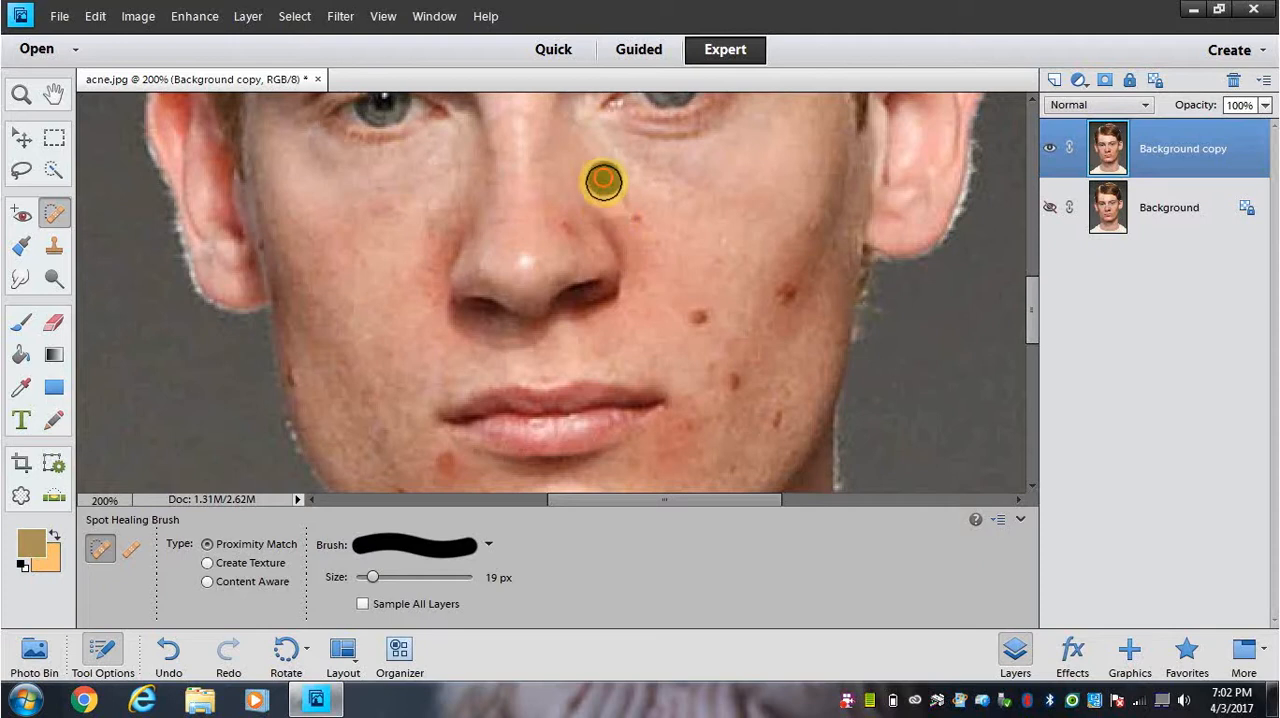
pyautogui.click(614, 199)
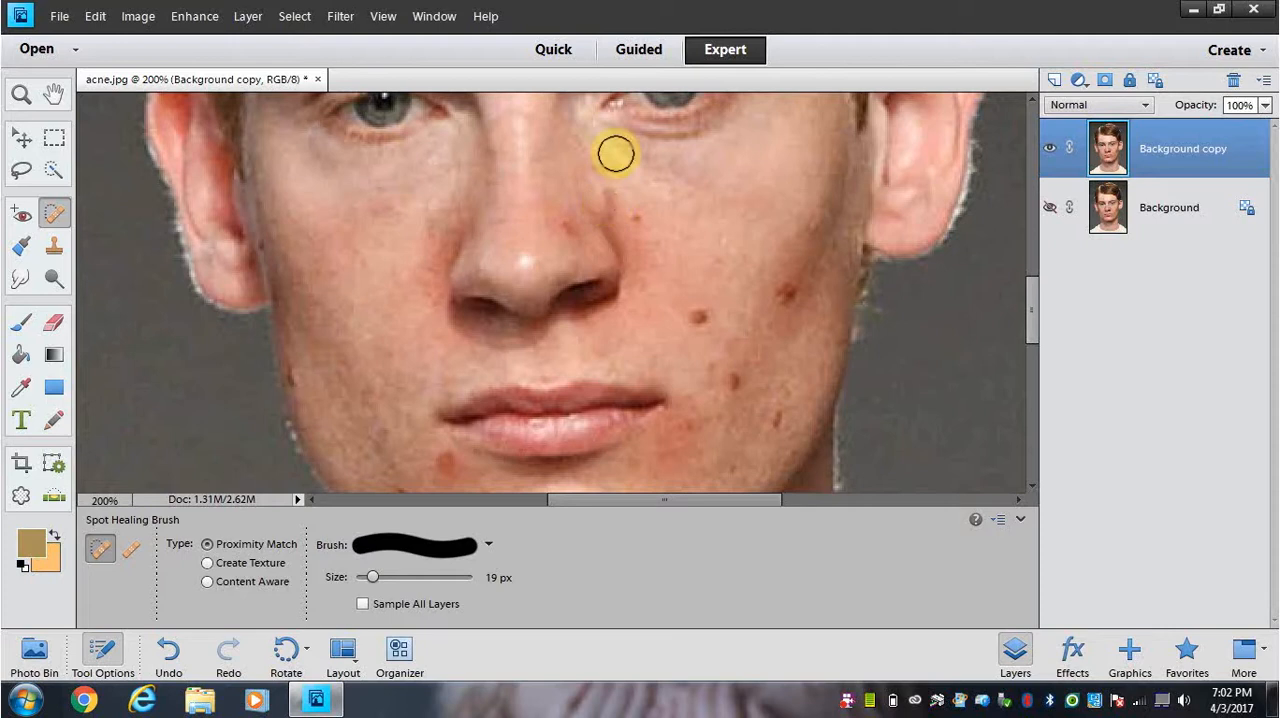
pyautogui.hotkey('ctrl', 'z')
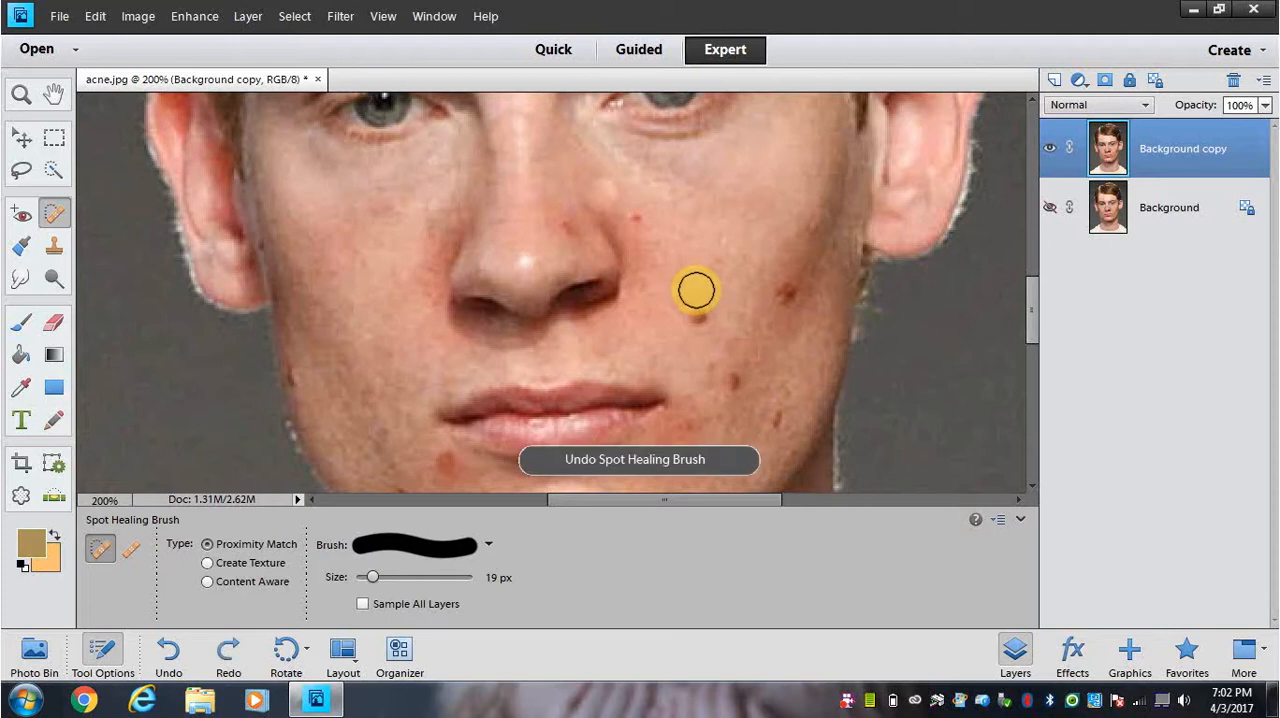
pyautogui.hotkey('ctrl', 'z')
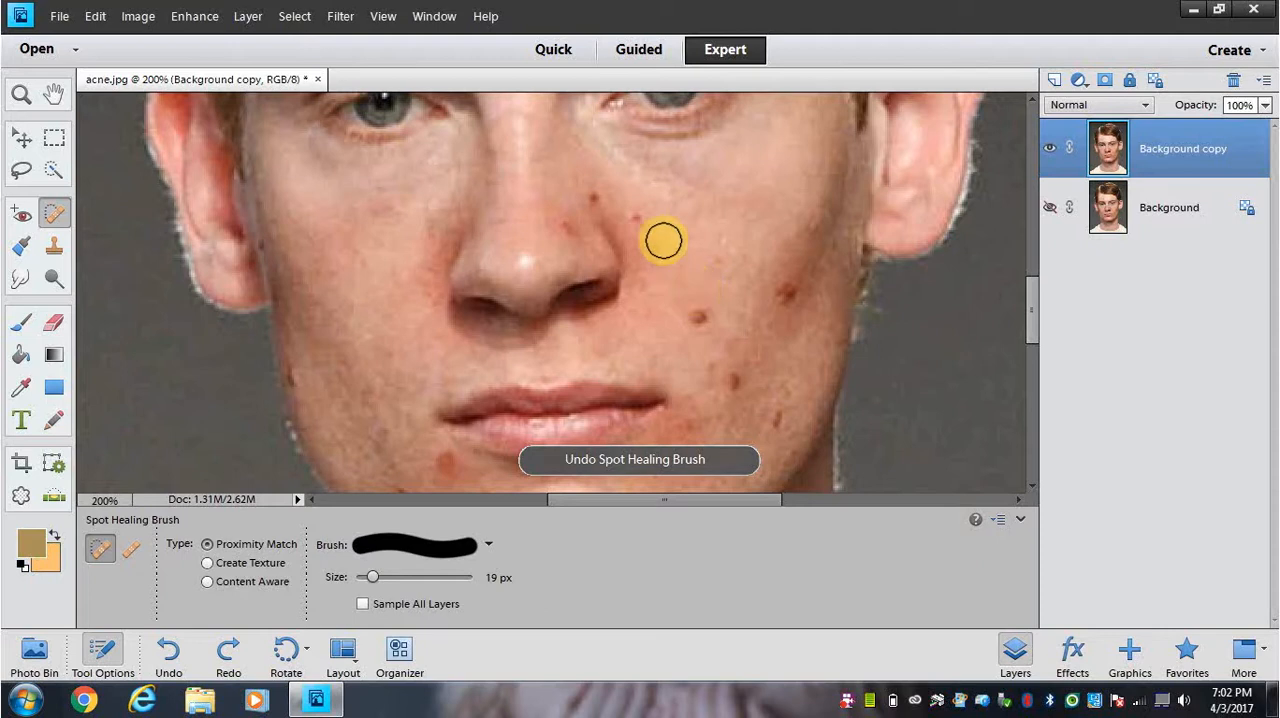
# Step: Remove the small red spot on the cheek just right of the nose with the Spot Healing Brush at 19 px
pyautogui.click(641, 221)
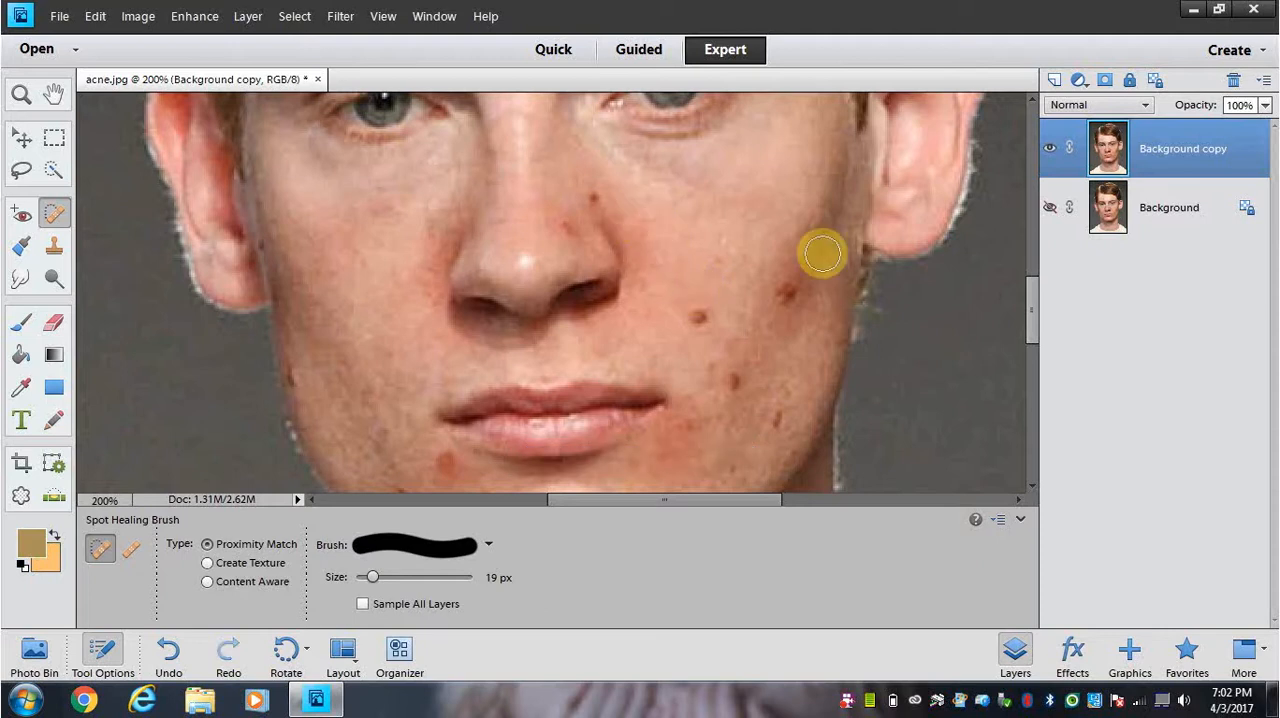
pyautogui.scroll(2, 924, 300)
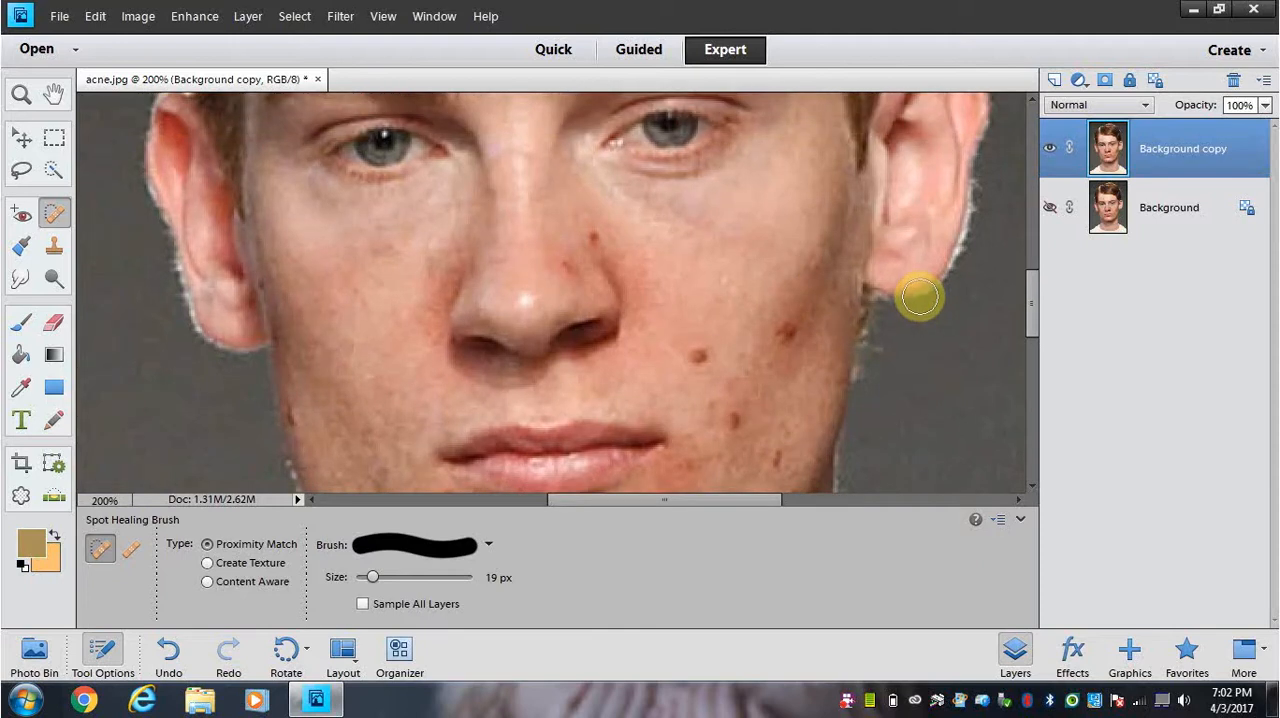
pyautogui.scroll(-3, 919, 296)
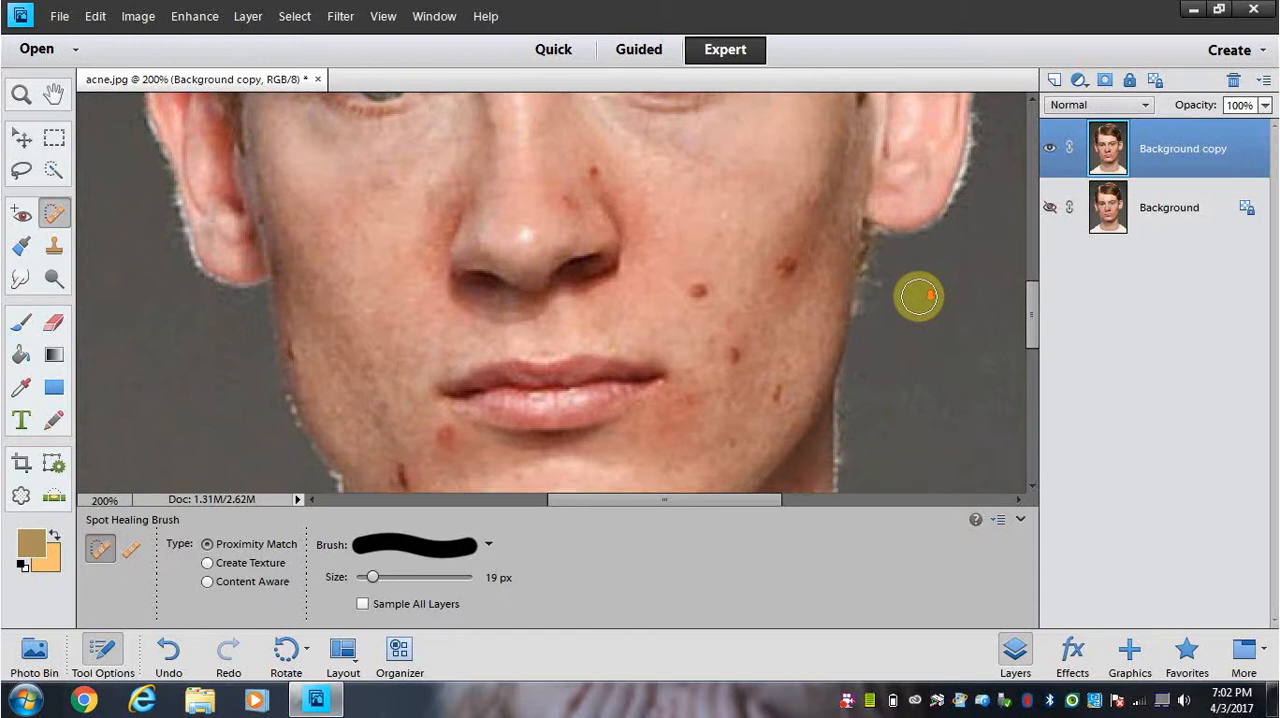
# Step: Soften the lower-left edge of the neck shadow with the Clone Stamp at 27 px and 19% opacity, sampling the adjacent lighter skin
pyautogui.scroll(-10, 919, 296)
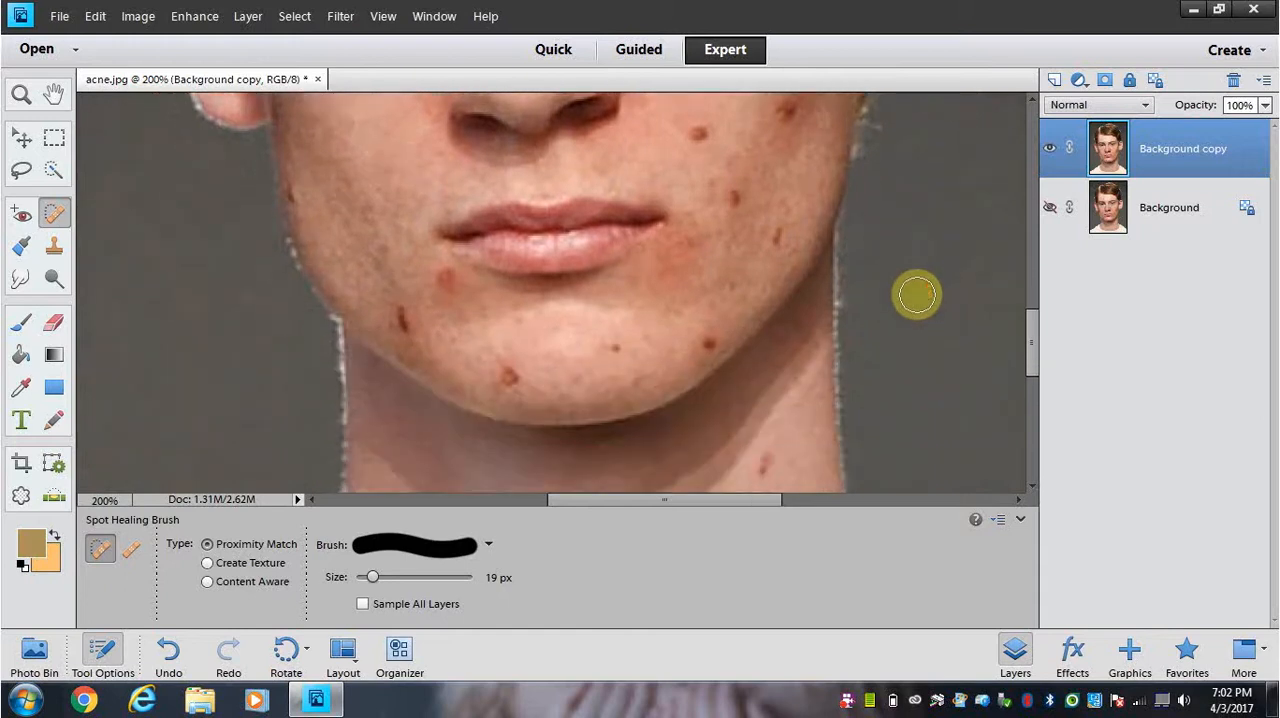
pyautogui.scroll(-10, 917, 294)
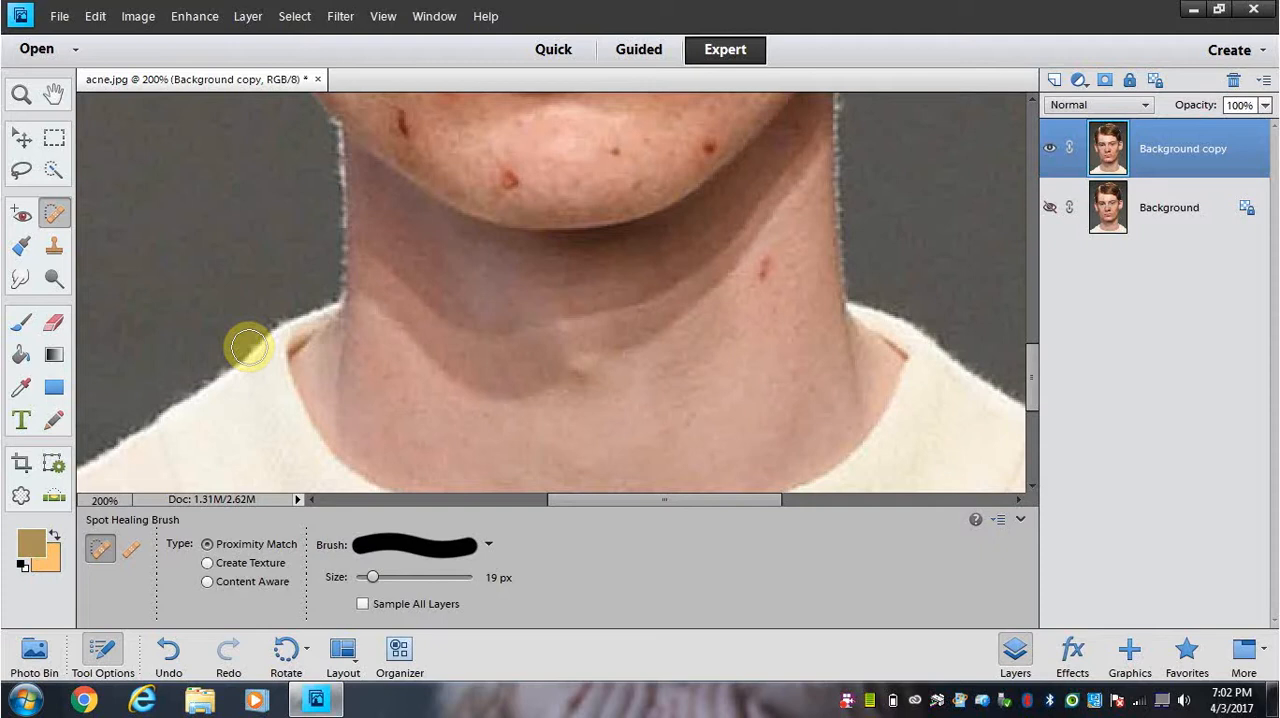
pyautogui.click(54, 254)
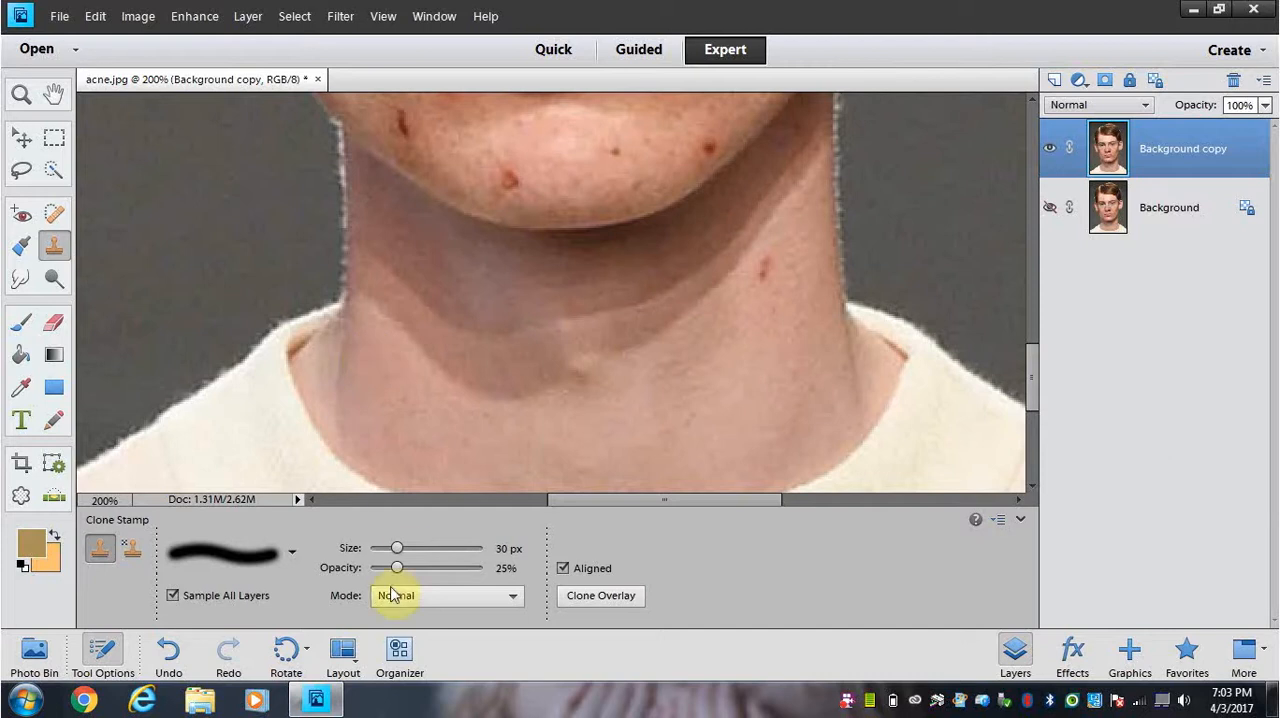
pyautogui.moveTo(398, 546); pyautogui.dragTo(396, 549)
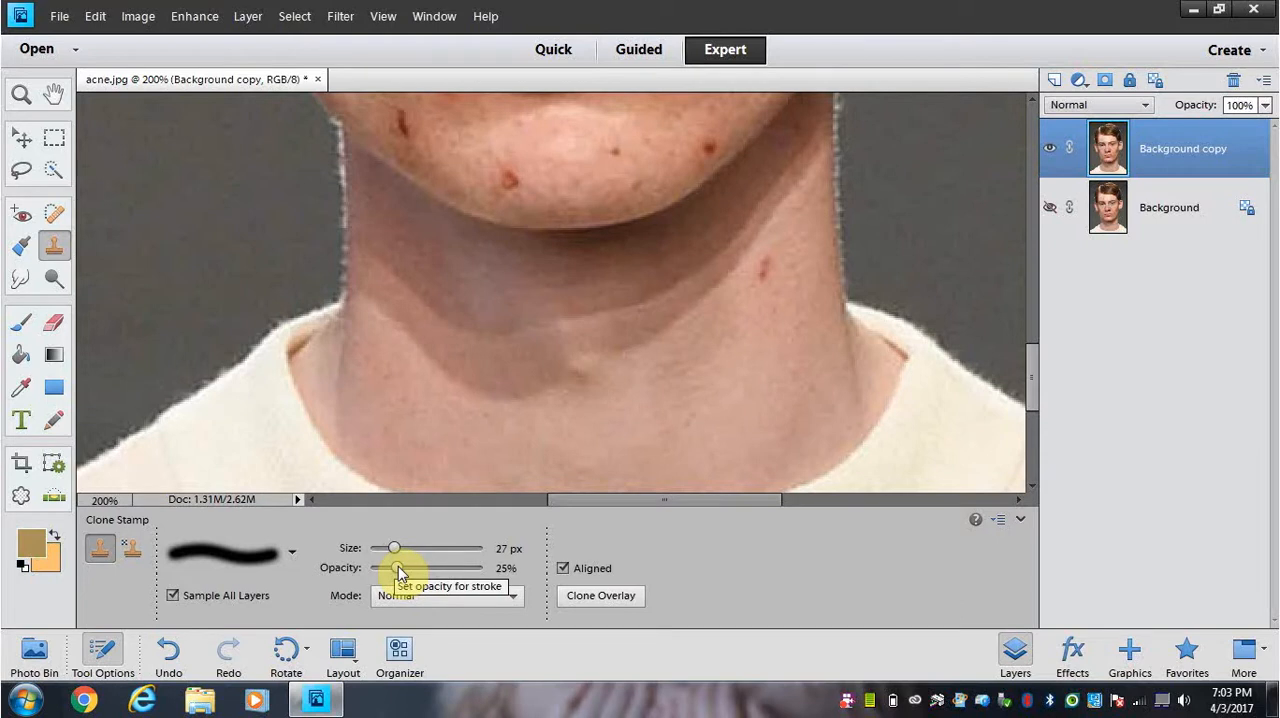
pyautogui.moveTo(398, 566); pyautogui.dragTo(416, 574)
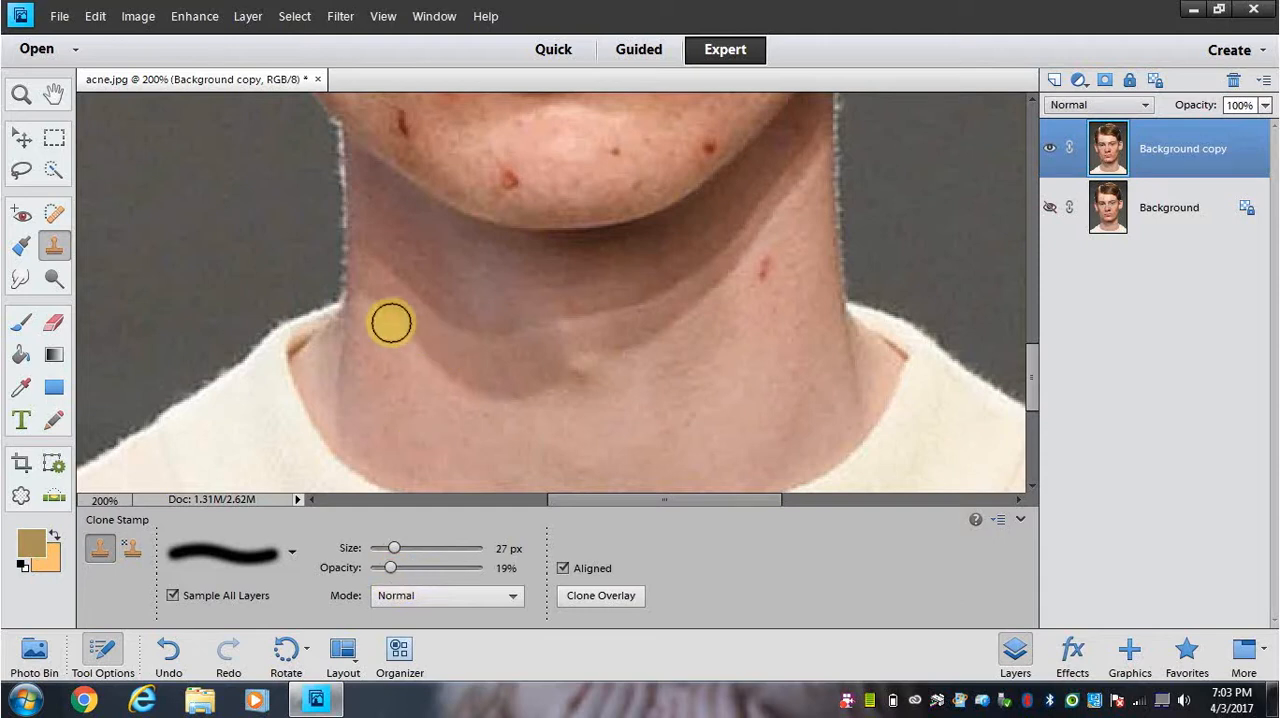
pyautogui.click(368, 302)
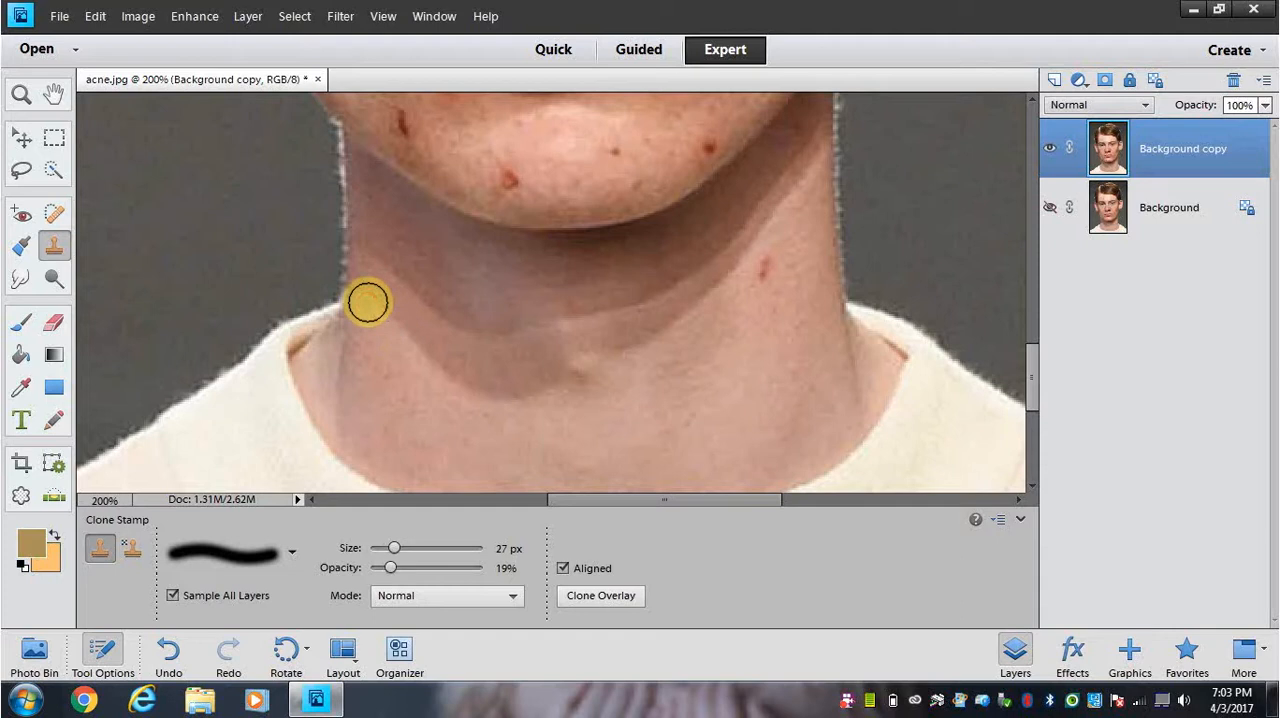
pyautogui.moveTo(380, 306)
pyautogui.mouseDown()
pyautogui.moveTo(431, 371)
pyautogui.moveTo(414, 346)
pyautogui.moveTo(497, 409)
pyautogui.moveTo(517, 403)
pyautogui.mouseUp()
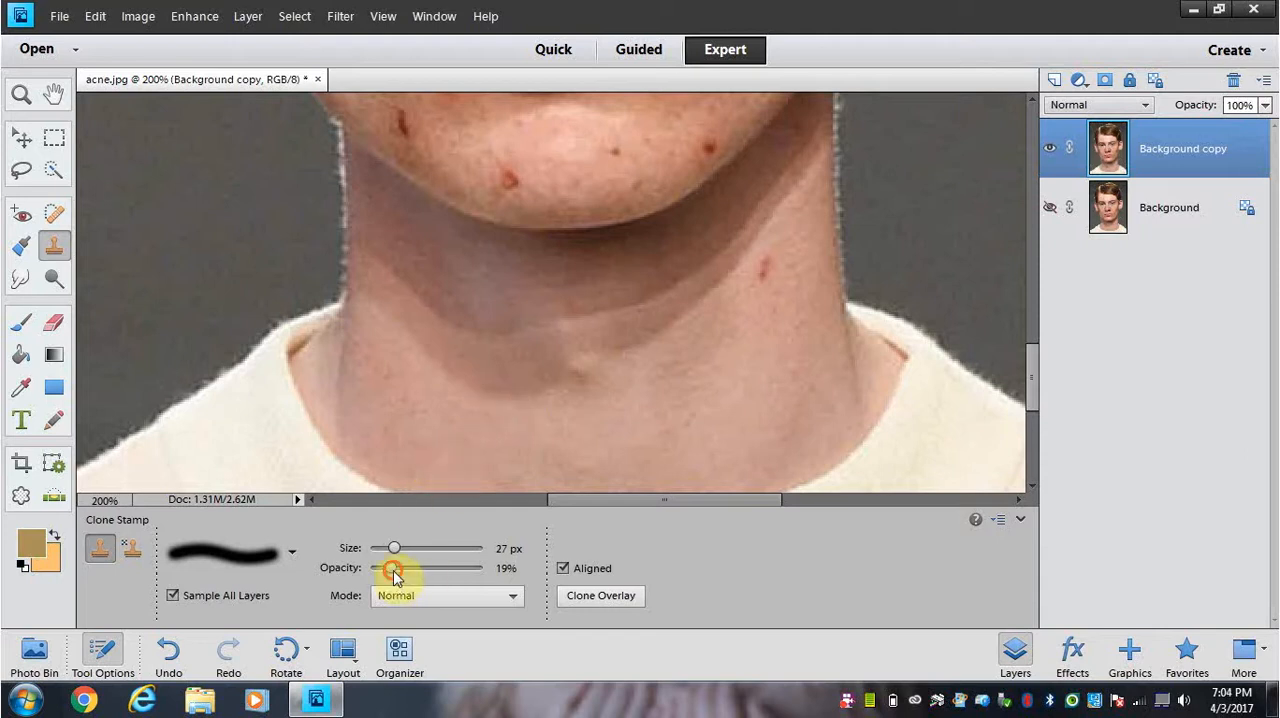
# Step: Set the Clone Stamp opacity to 39% and blend the shadow edge from the left side of the neck to below the throat
pyautogui.moveTo(410, 569); pyautogui.dragTo(413, 568)
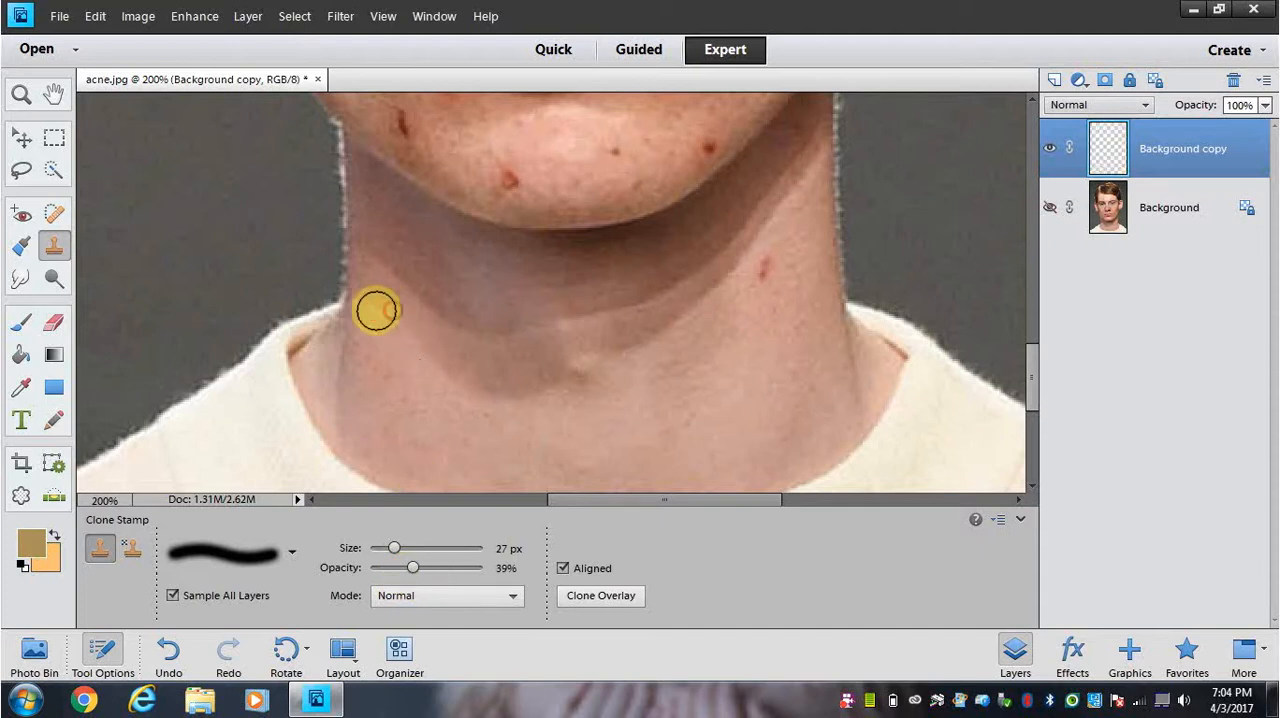
pyautogui.click(364, 290)
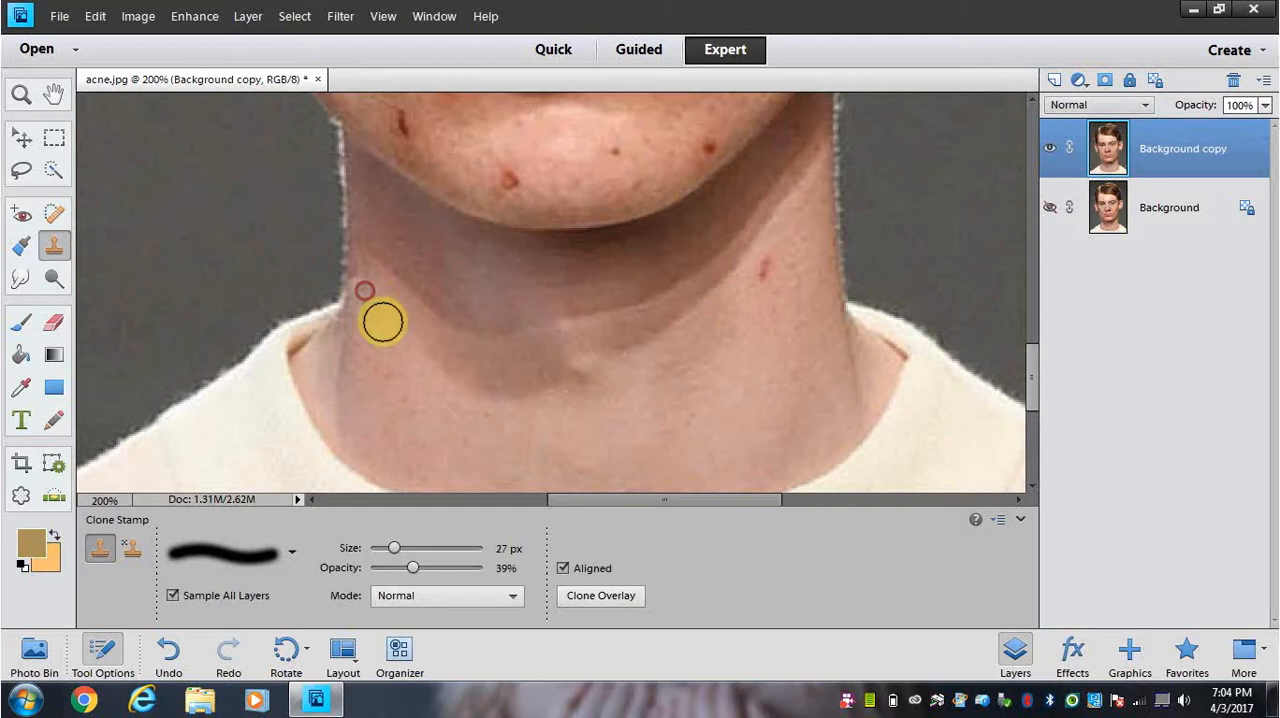
pyautogui.click(404, 339)
pyautogui.click(419, 354)
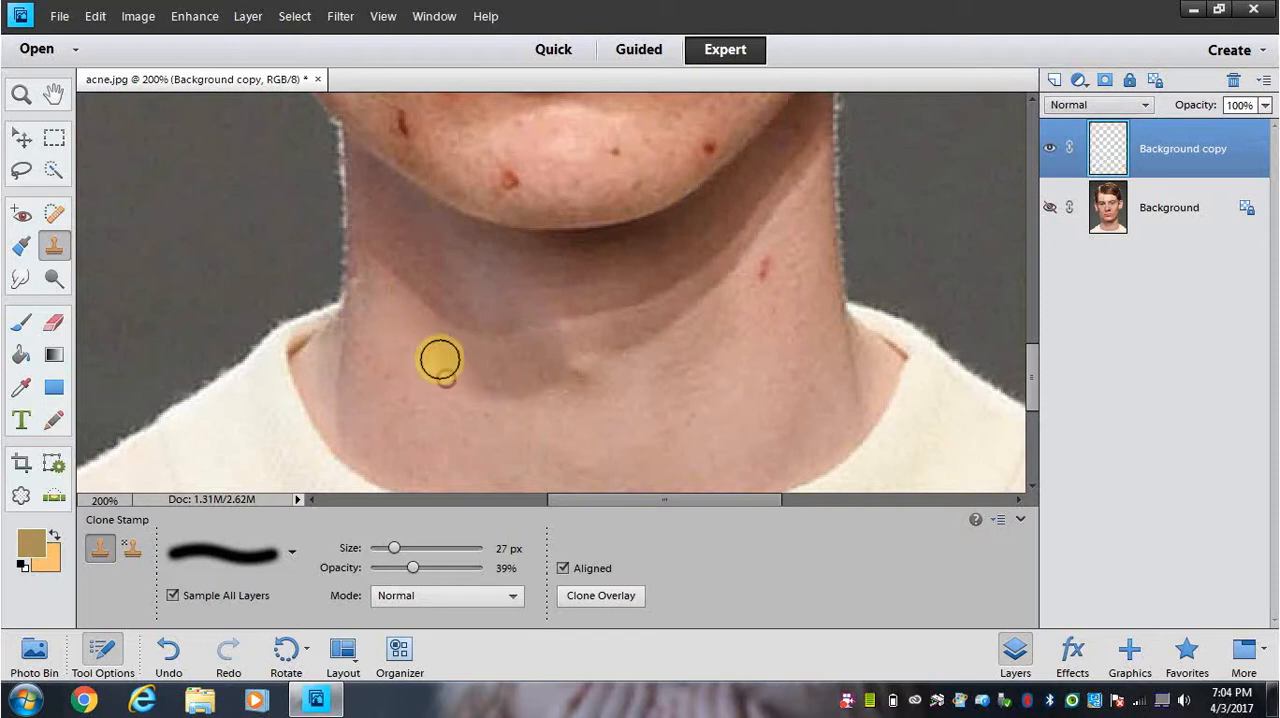
pyautogui.click(434, 371)
pyautogui.click(455, 392)
pyautogui.click(494, 405)
pyautogui.click(453, 376)
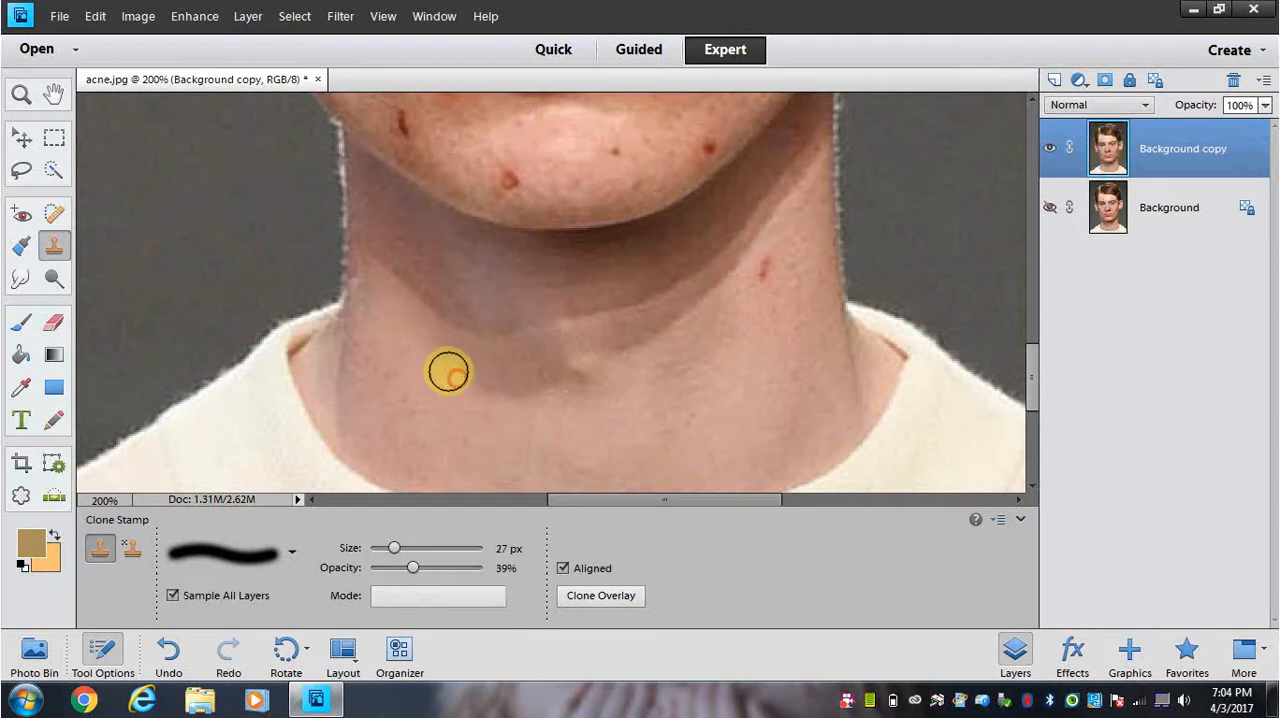
pyautogui.click(435, 357)
pyautogui.click(508, 397)
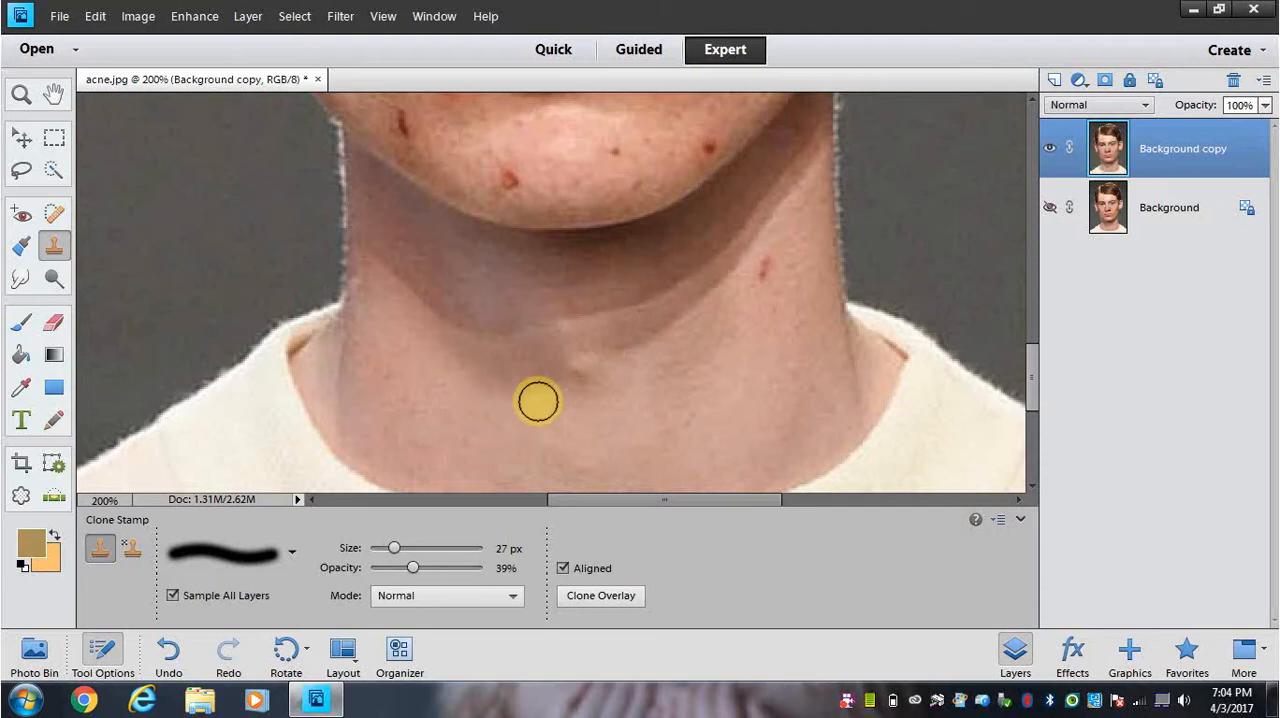
pyautogui.click(548, 394)
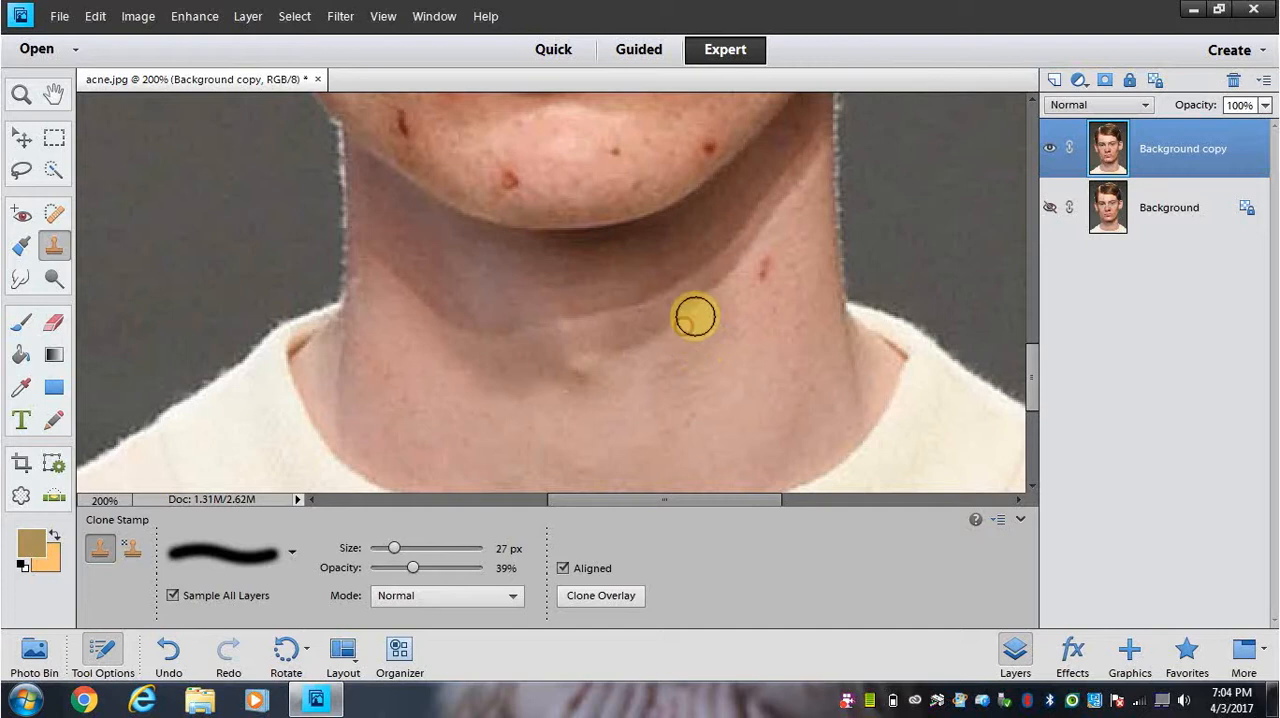
# Step: Blend the neck shadow's edge right of the throat by cloning nearby lighter skin over it
pyautogui.click(709, 302)
pyautogui.click(695, 310)
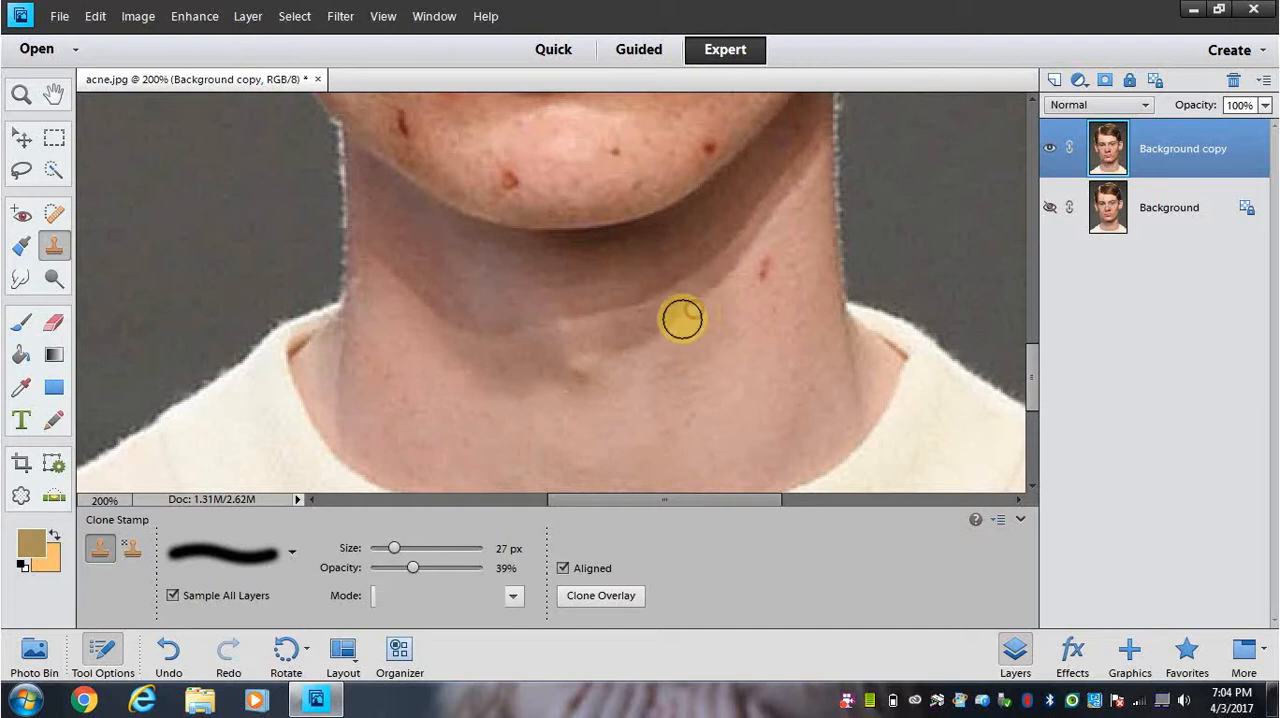
pyautogui.click(672, 327)
pyautogui.click(656, 337)
pyautogui.click(645, 342)
pyautogui.click(630, 347)
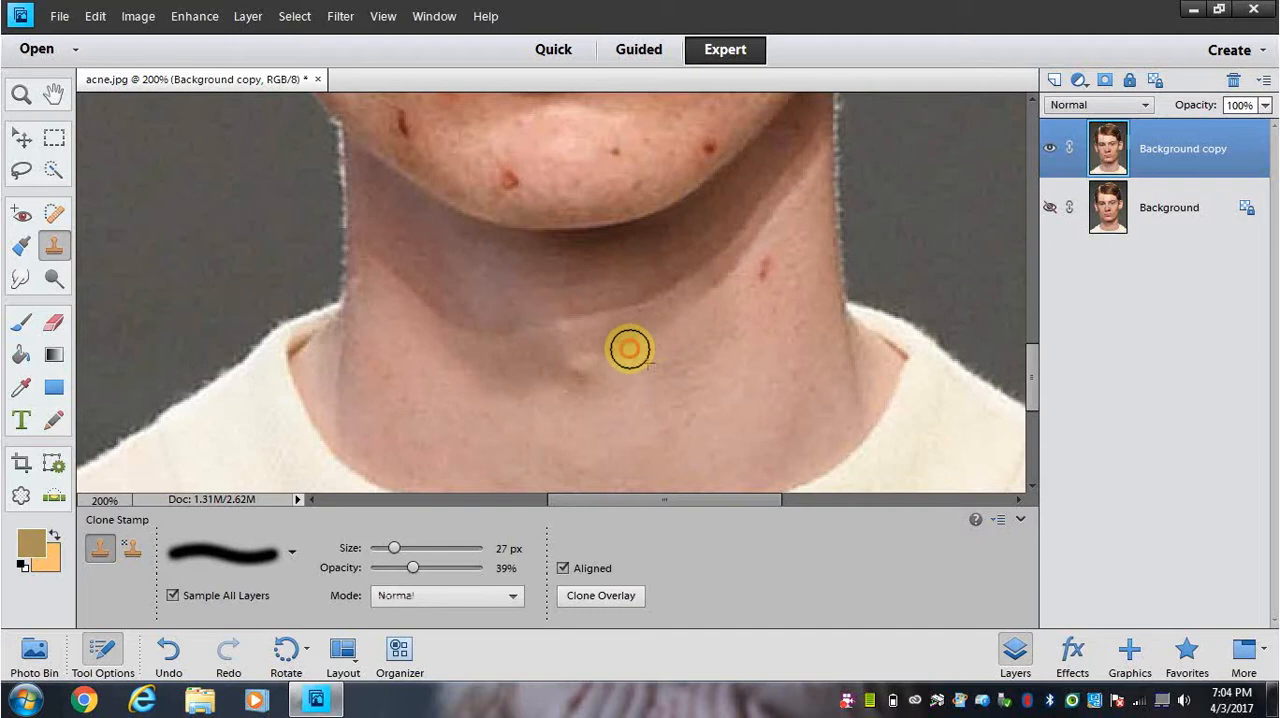
pyautogui.click(645, 344)
pyautogui.click(637, 337)
pyautogui.click(677, 320)
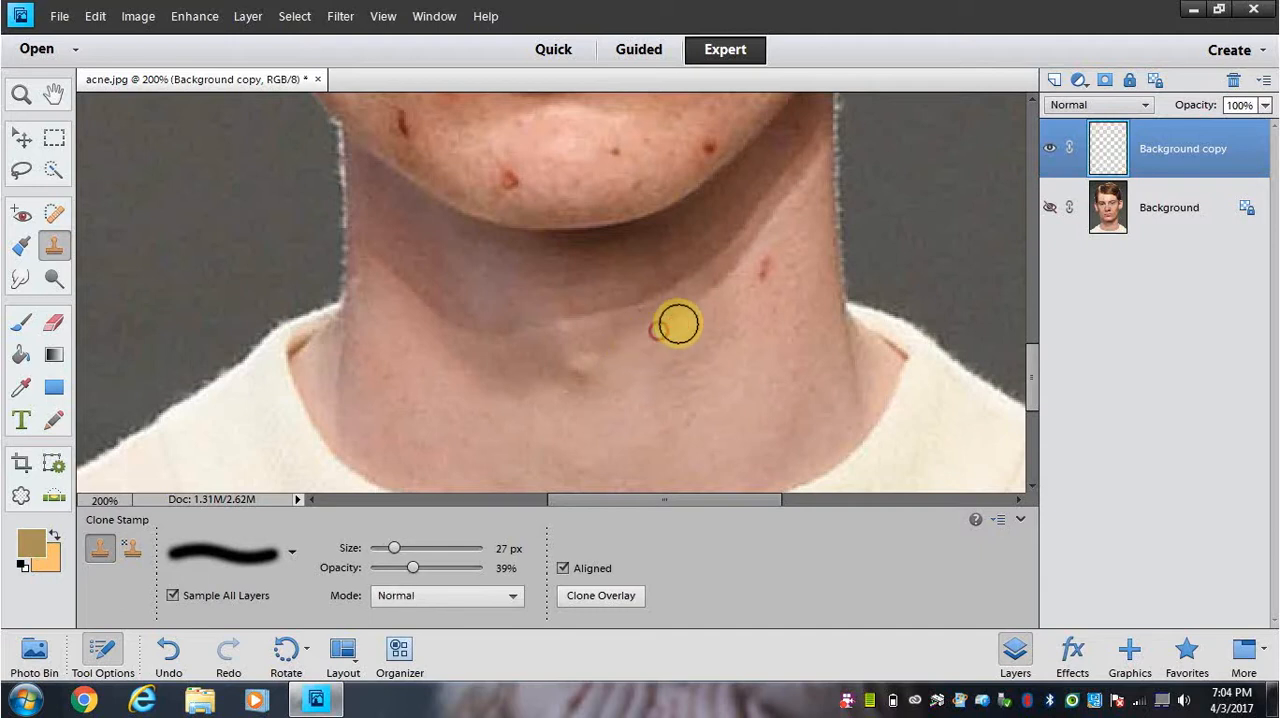
pyautogui.click(688, 321)
pyautogui.click(716, 295)
pyautogui.click(714, 291)
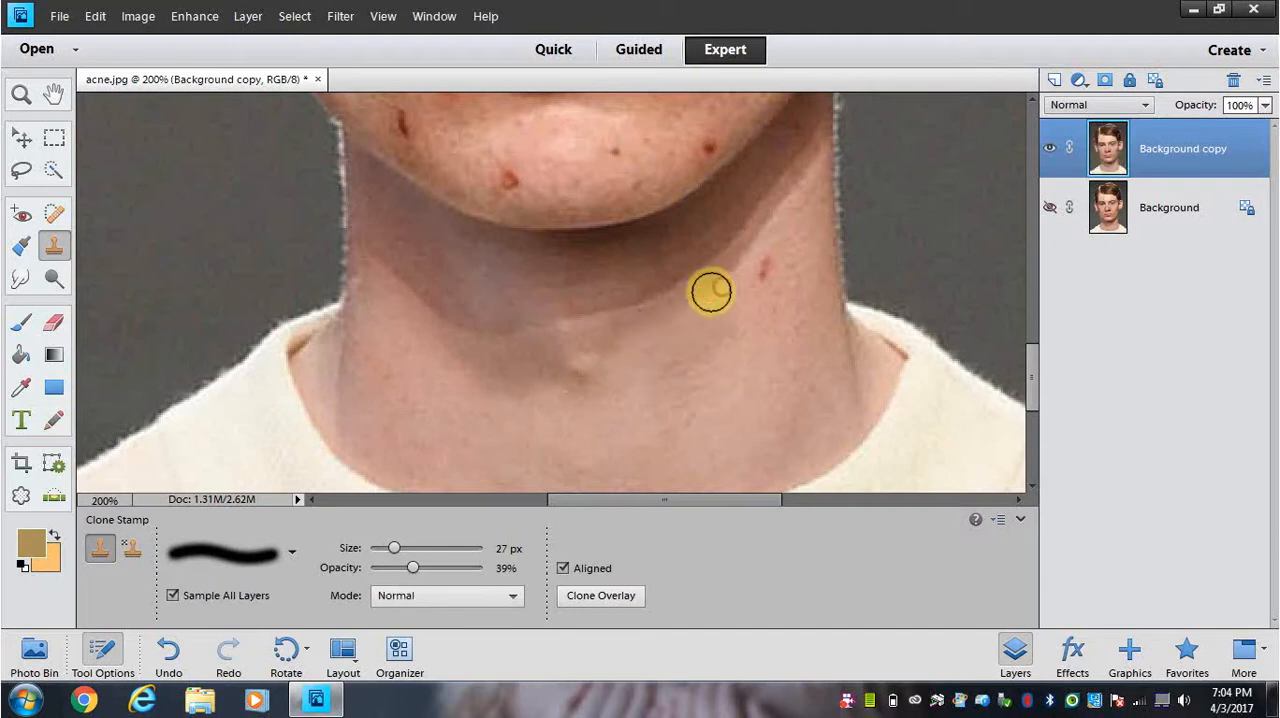
pyautogui.click(665, 321)
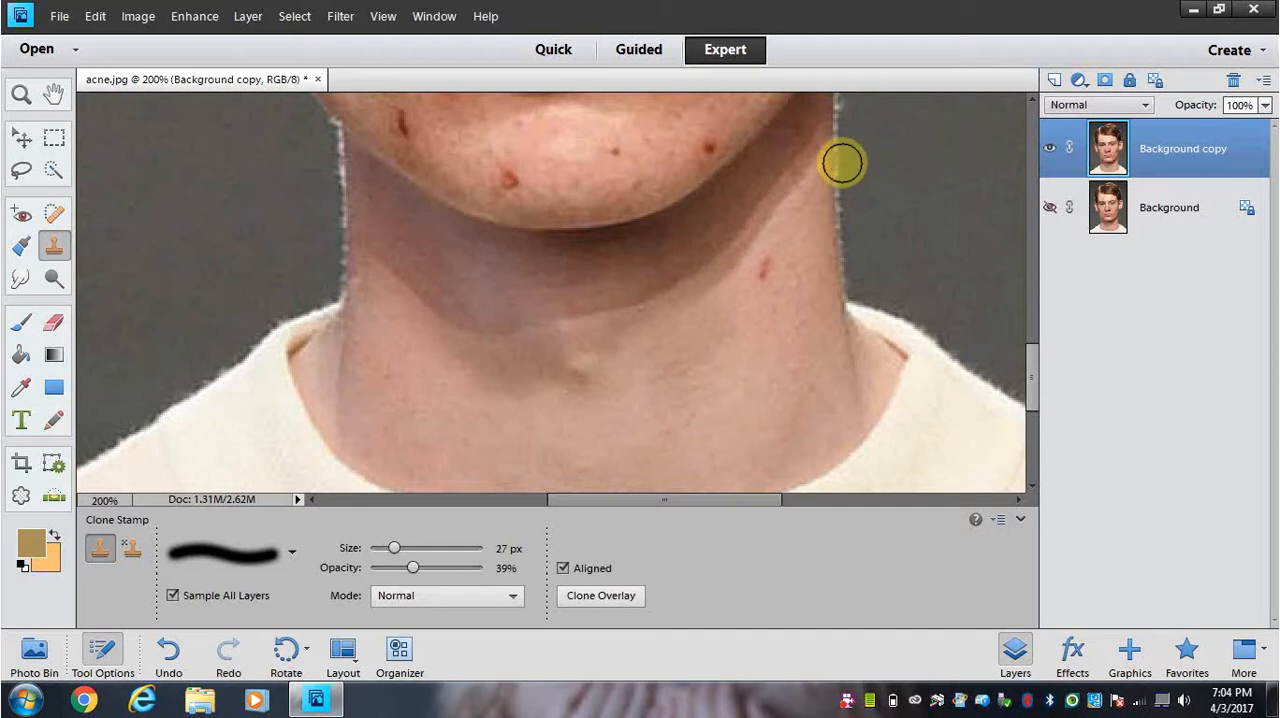
# Step: Clone lighter skin over the shadow edge high on the right side of the neck, below the jaw
pyautogui.click(791, 208)
pyautogui.click(788, 214)
pyautogui.click(781, 220)
pyautogui.click(796, 201)
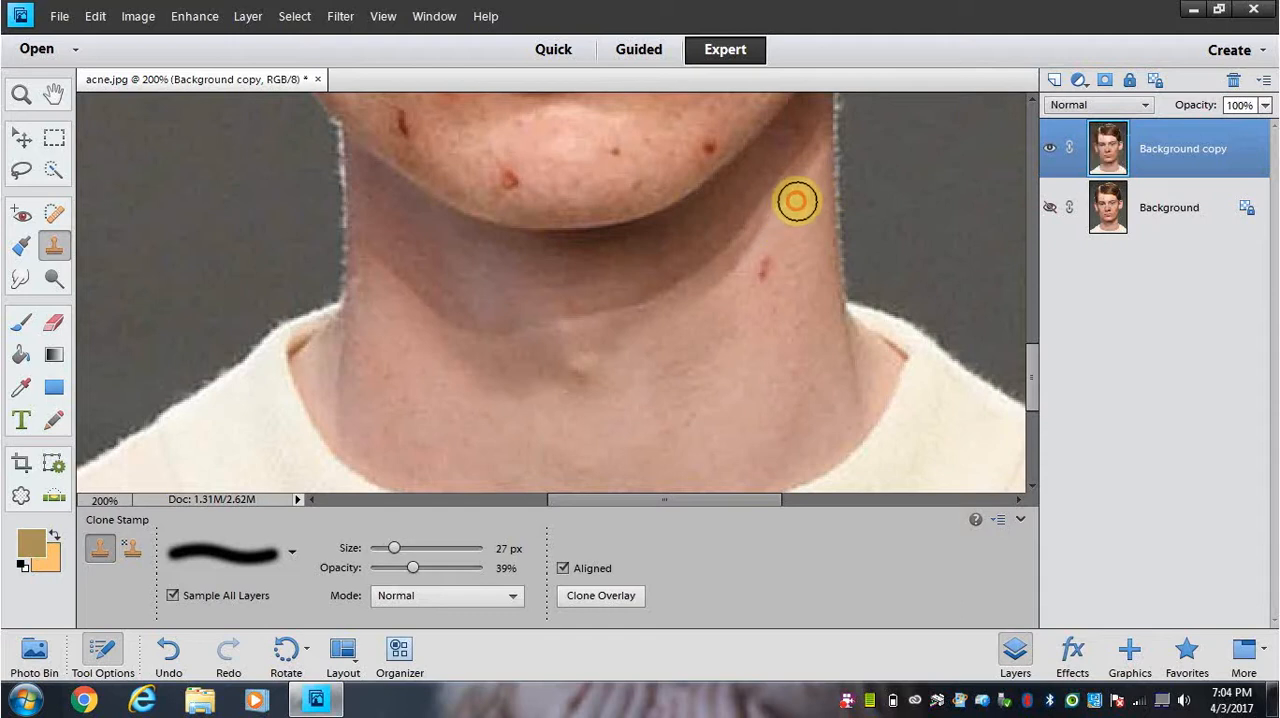
pyautogui.click(809, 183)
pyautogui.click(803, 198)
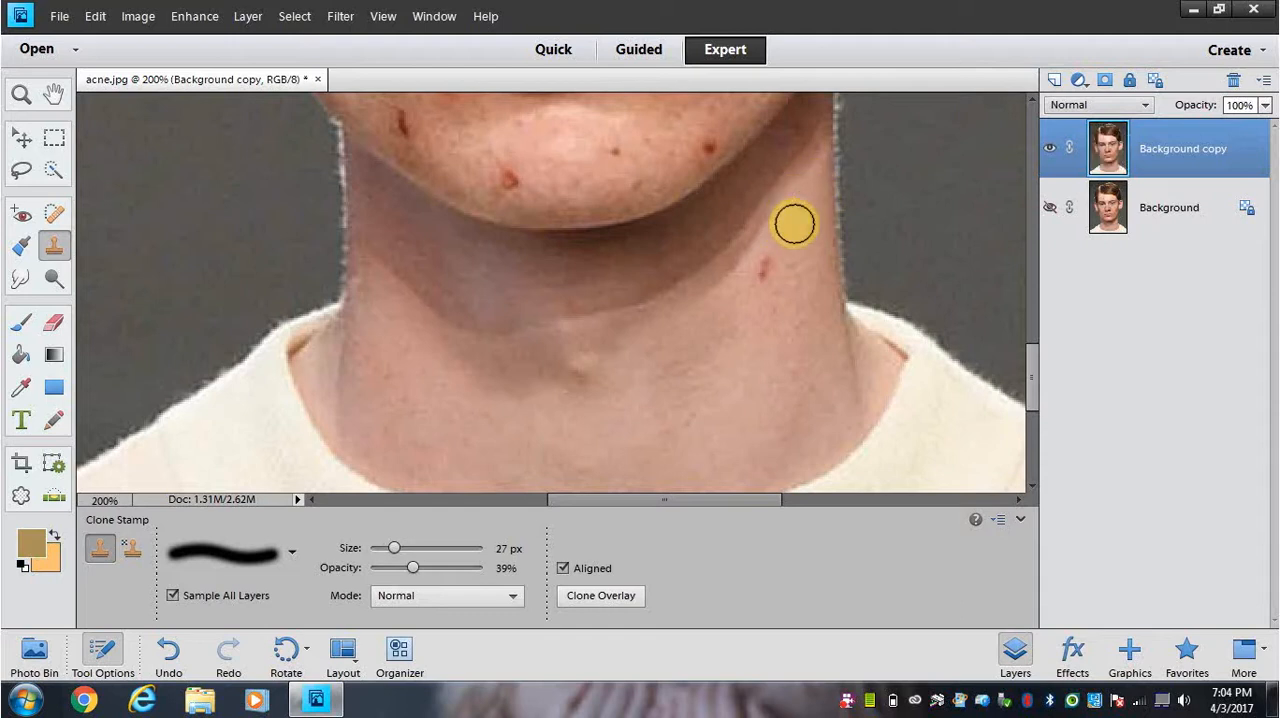
# Step: Remove the red blemish on the right side of the neck with the Spot Healing Brush at 19 px
pyautogui.click(53, 217)
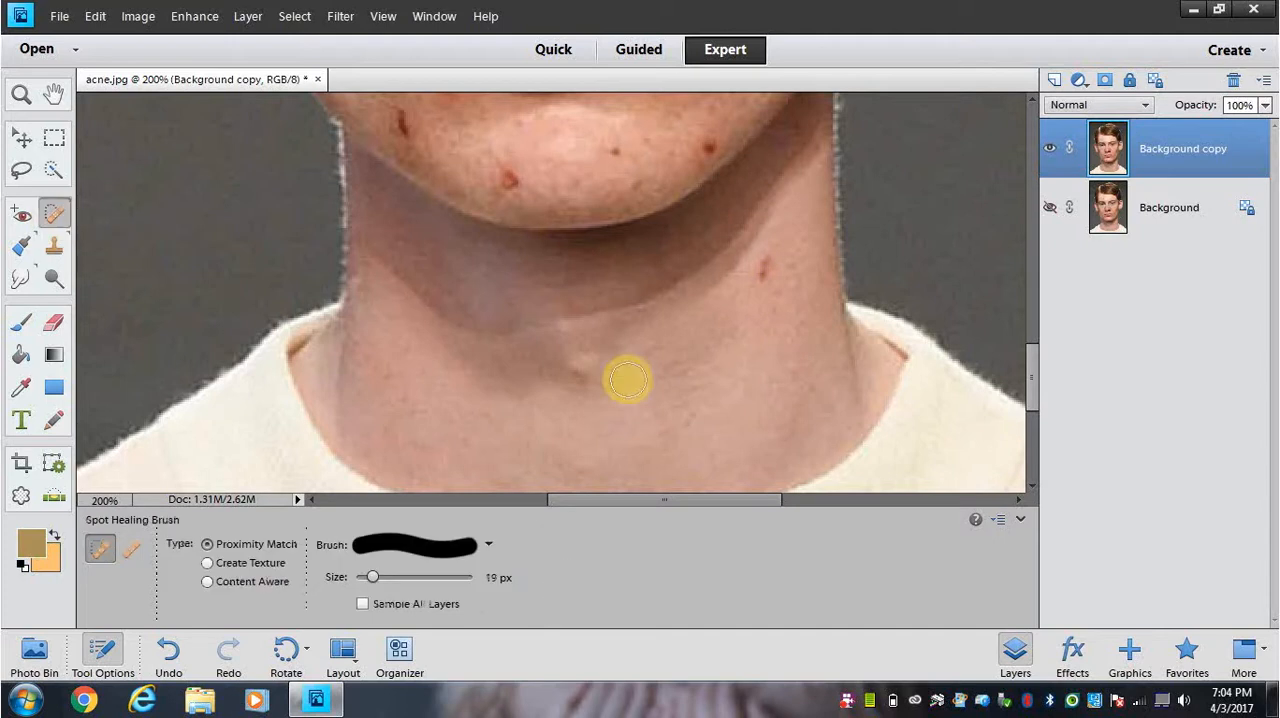
pyautogui.click(765, 272)
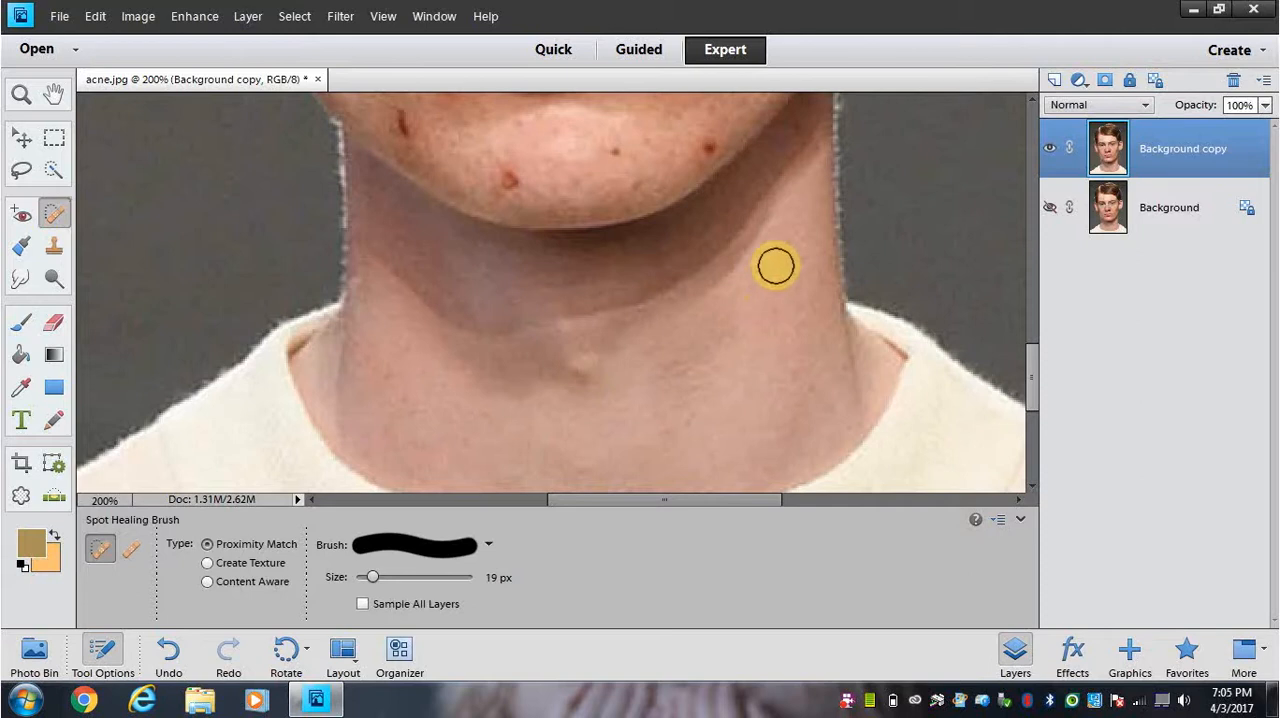
pyautogui.click(767, 259)
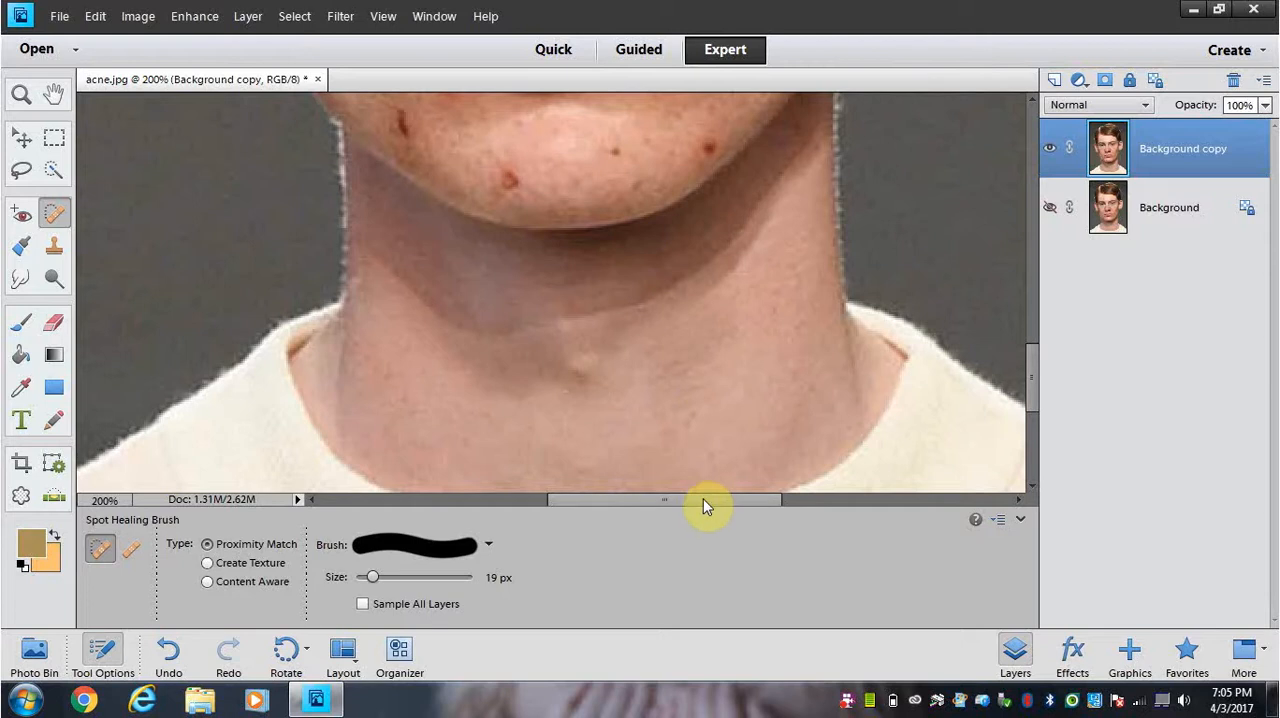
# Step: Sample the dark grey backdrop as the foreground colour, using the Color Picker tool with a 5 x 5 average
pyautogui.moveTo(703, 498); pyautogui.dragTo(738, 501)
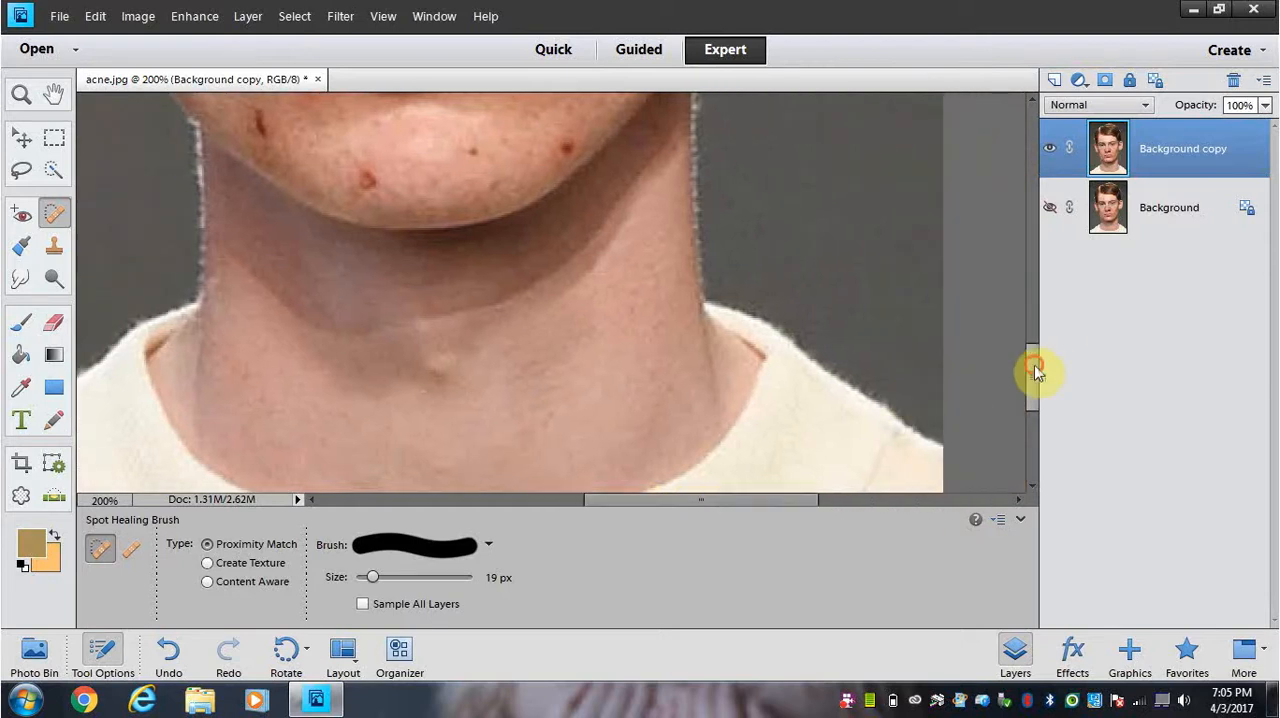
pyautogui.moveTo(1034, 365); pyautogui.dragTo(1030, 286)
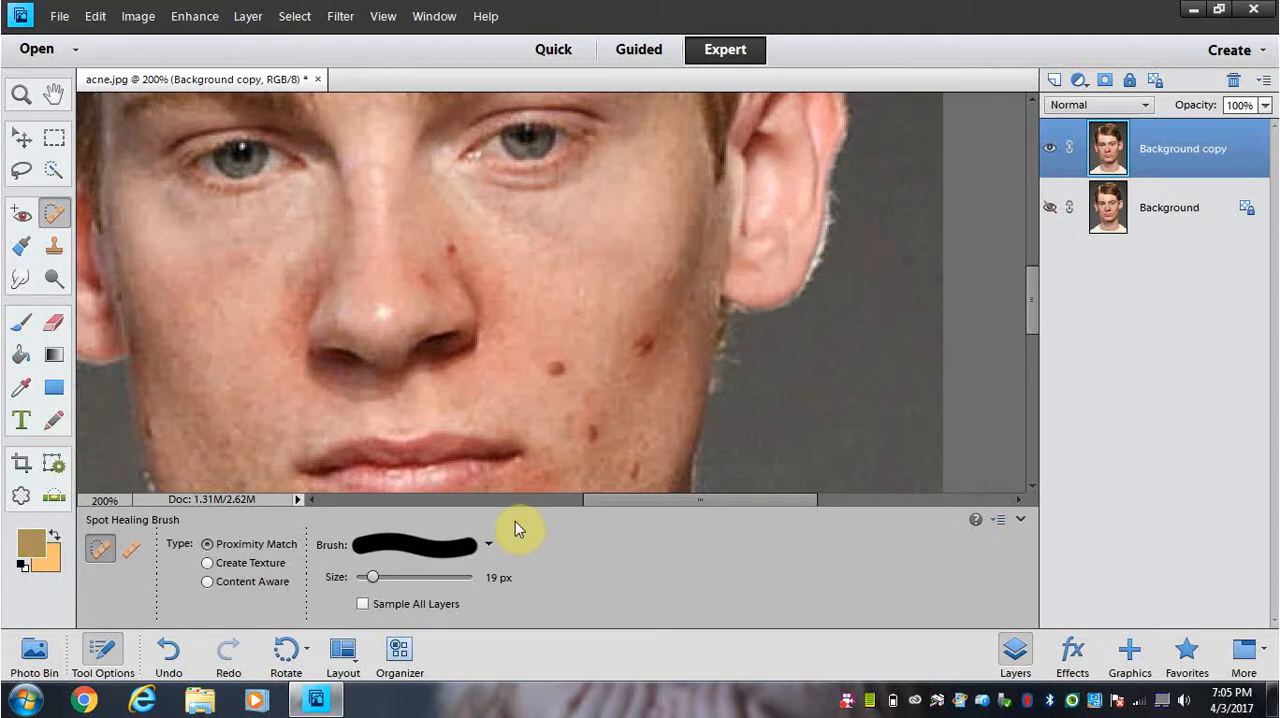
pyautogui.click(22, 323)
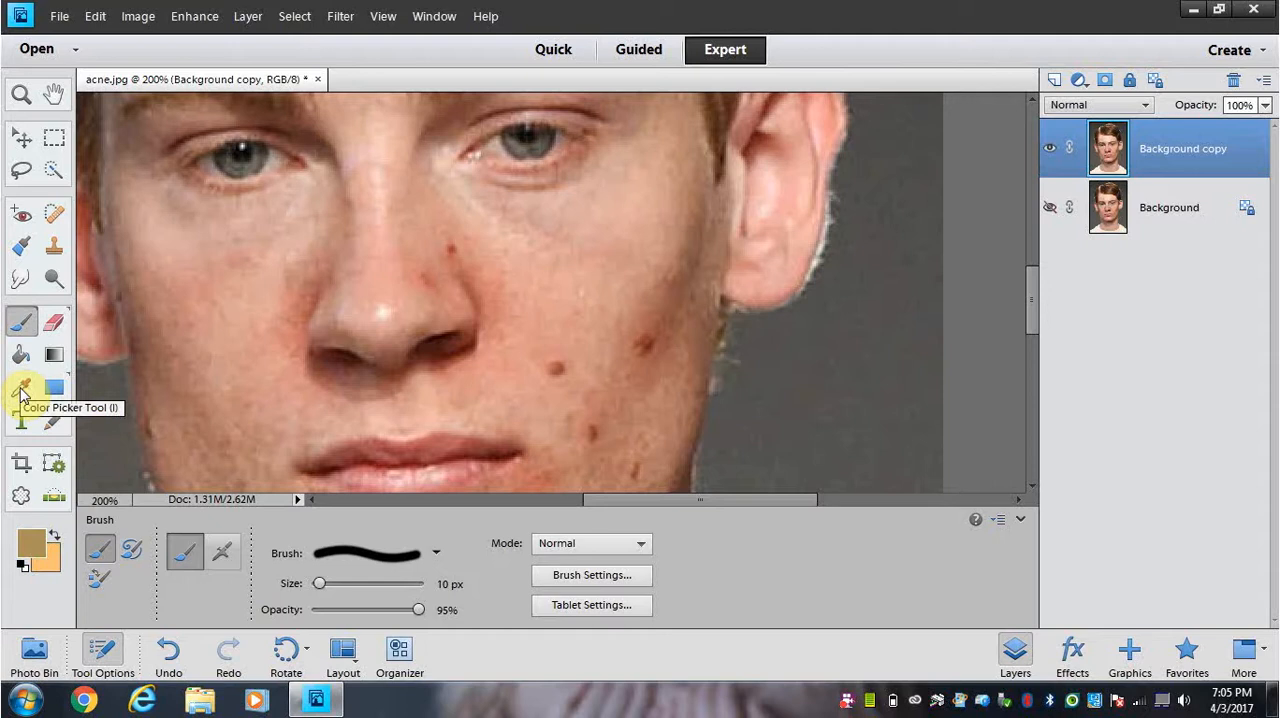
pyautogui.click(20, 392)
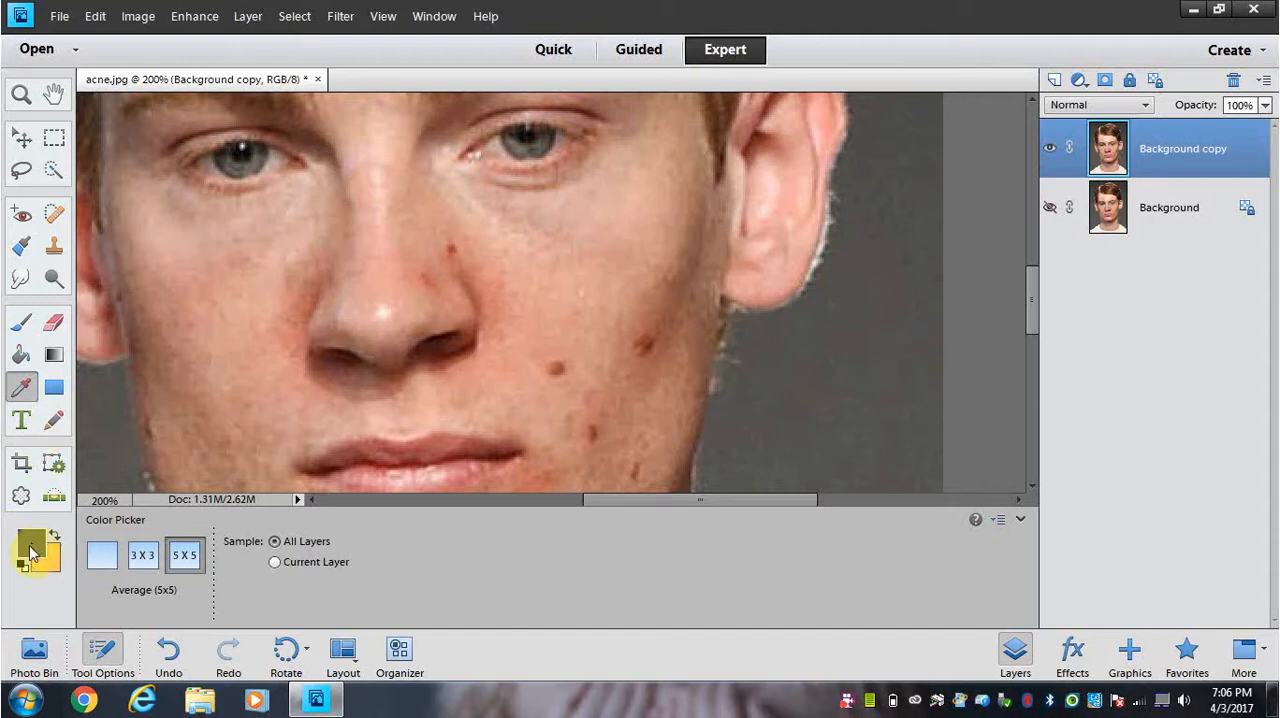
# Step: Paint backdrop grey over the light fringe along the right-hand ear's lower outer edge, using a 13 px Brush at 38% opacity
pyautogui.click(20, 321)
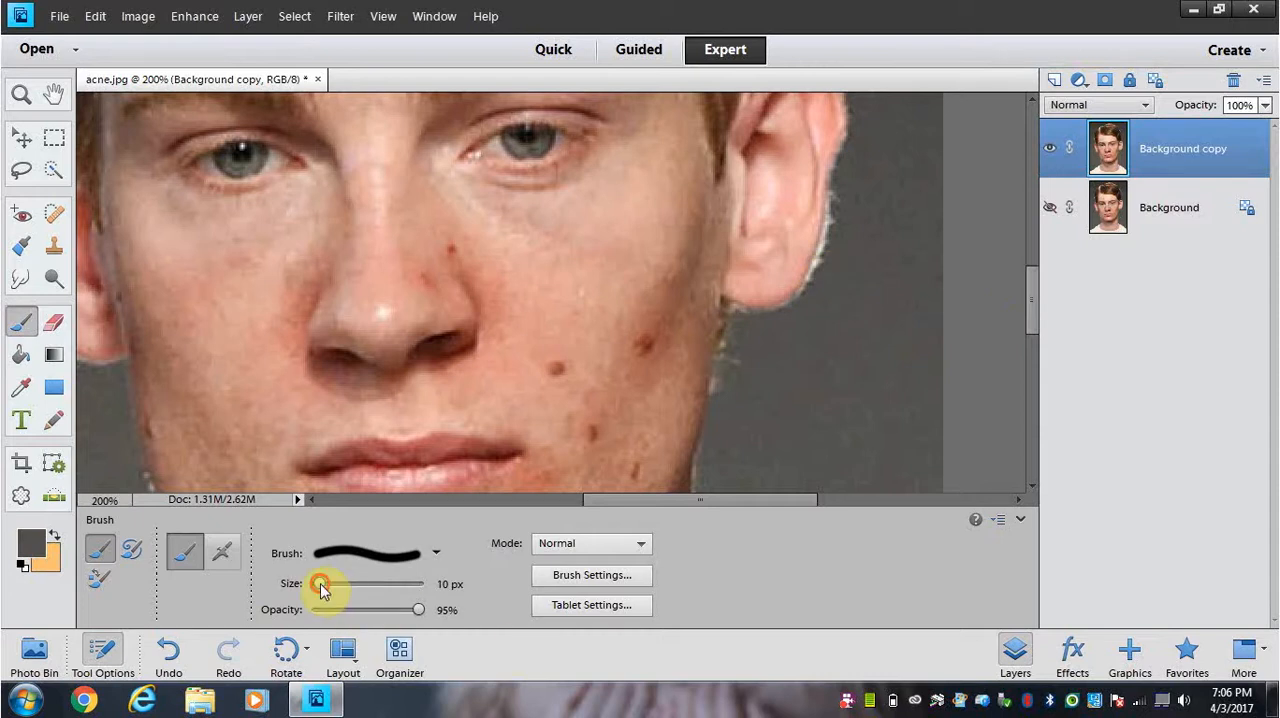
pyautogui.moveTo(323, 589); pyautogui.dragTo(327, 588)
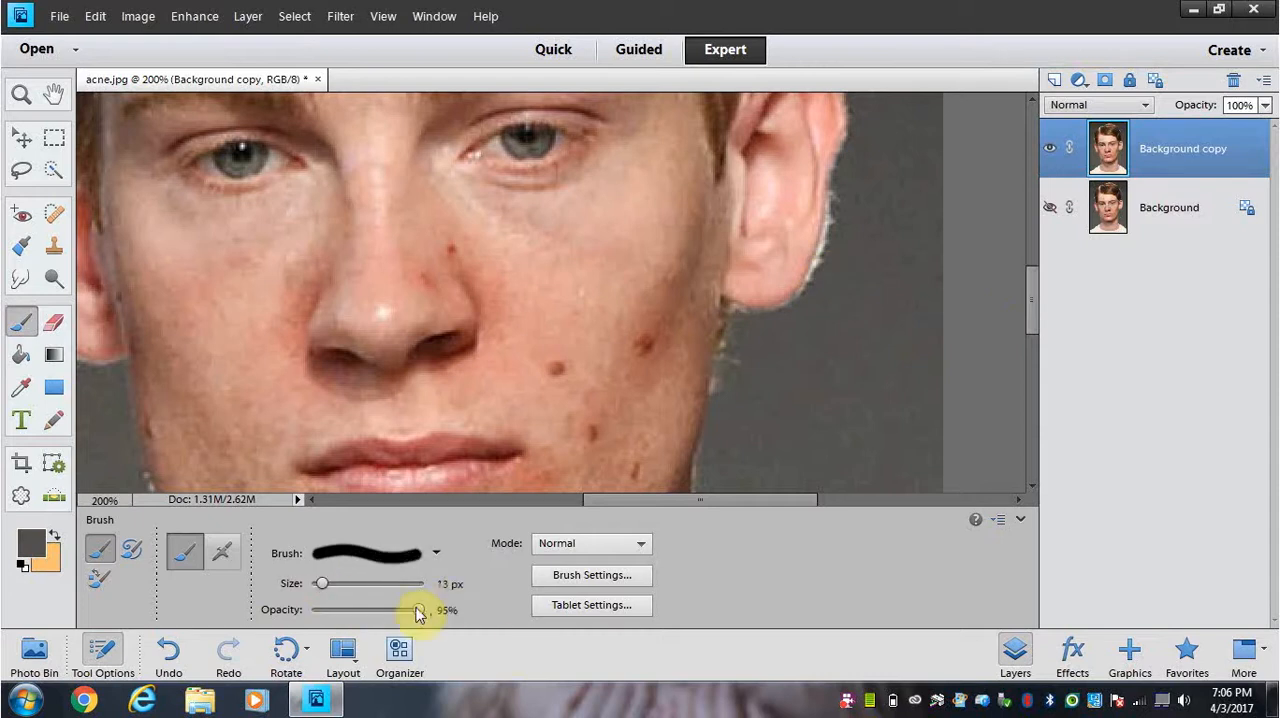
pyautogui.moveTo(418, 611); pyautogui.dragTo(351, 609)
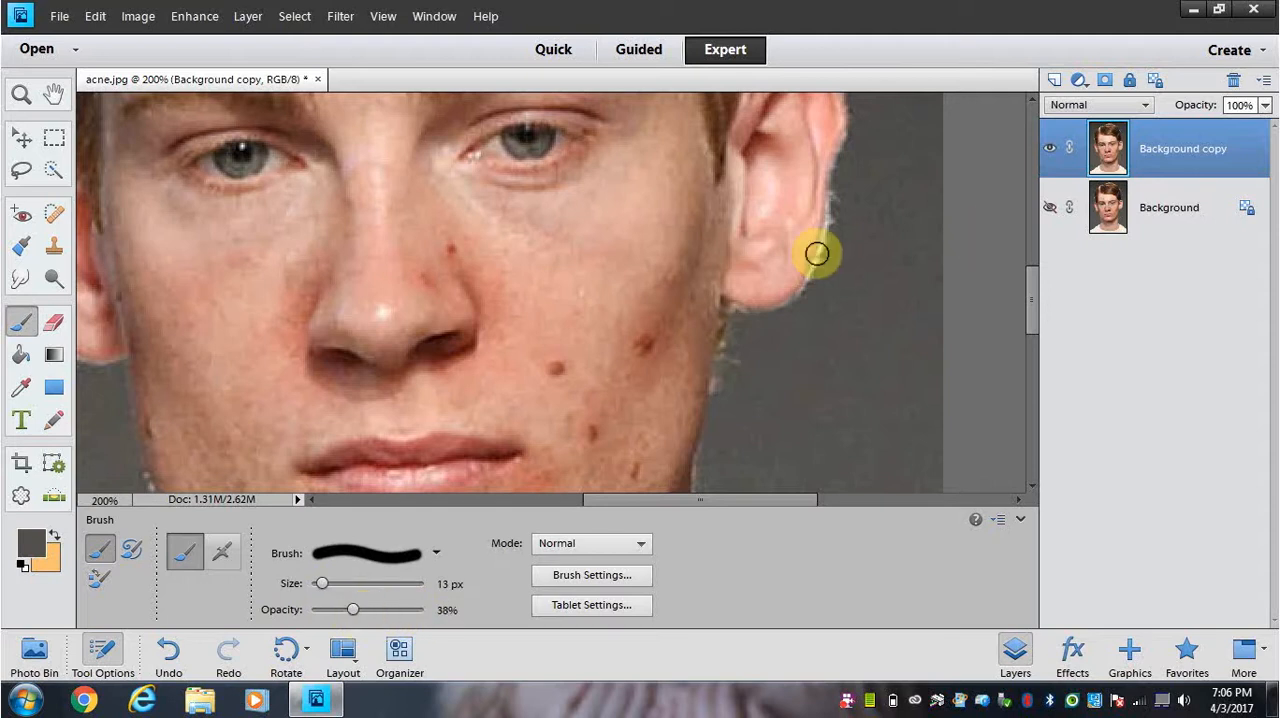
pyautogui.moveTo(845, 195)
pyautogui.mouseDown()
pyautogui.moveTo(840, 229)
pyautogui.moveTo(844, 191)
pyautogui.moveTo(832, 261)
pyautogui.mouseUp()
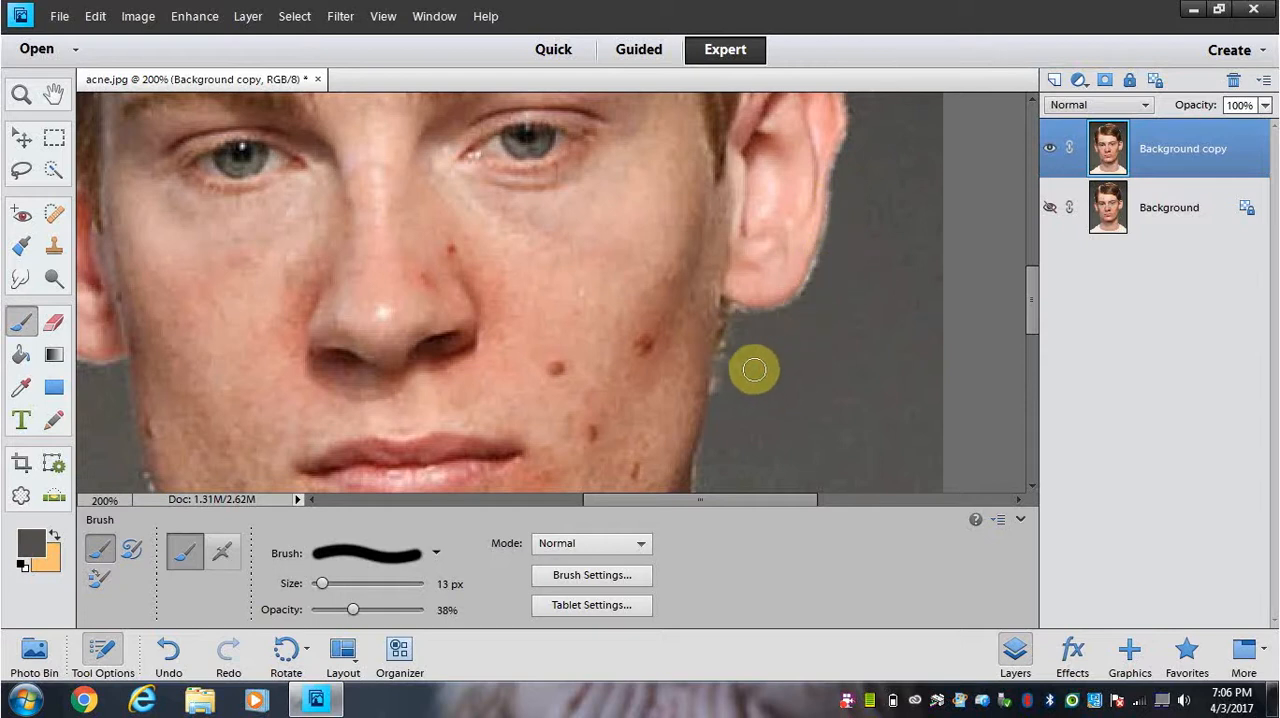
# Step: Paint backdrop grey over the light fringe around the upper outer rim of the right-hand ear
pyautogui.scroll(3, 881, 226)
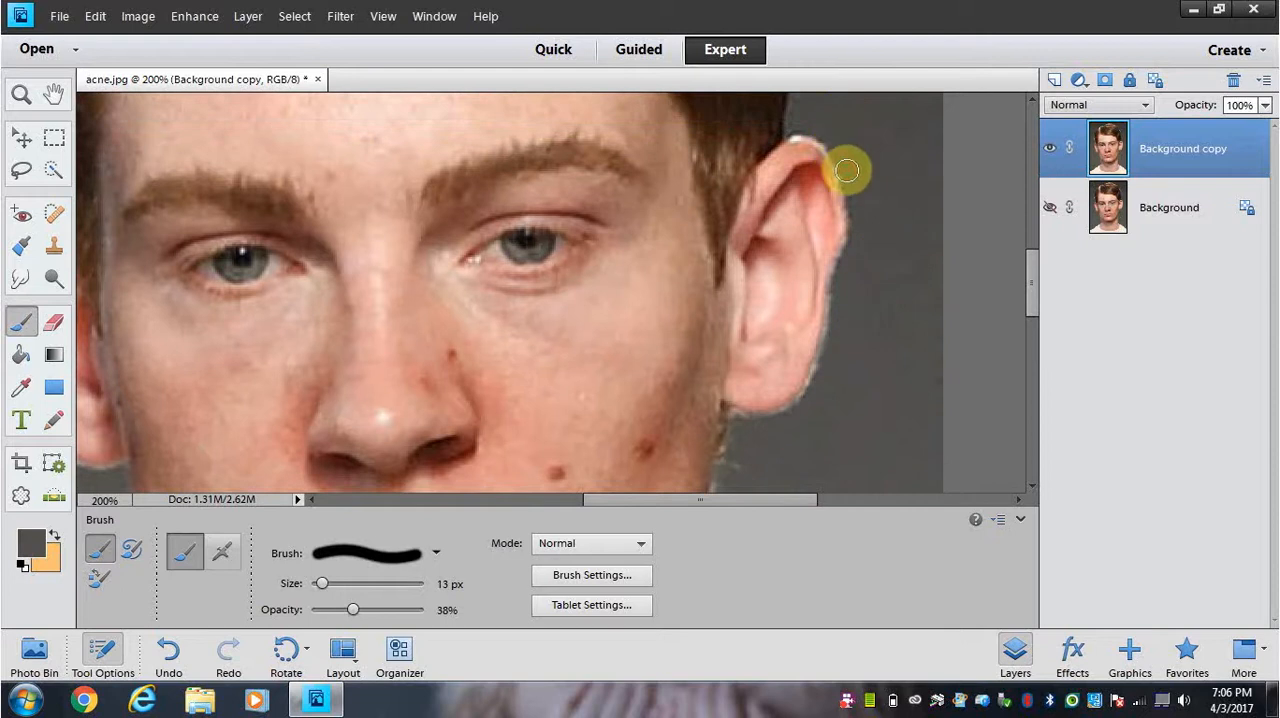
pyautogui.moveTo(840, 151); pyautogui.dragTo(862, 189)
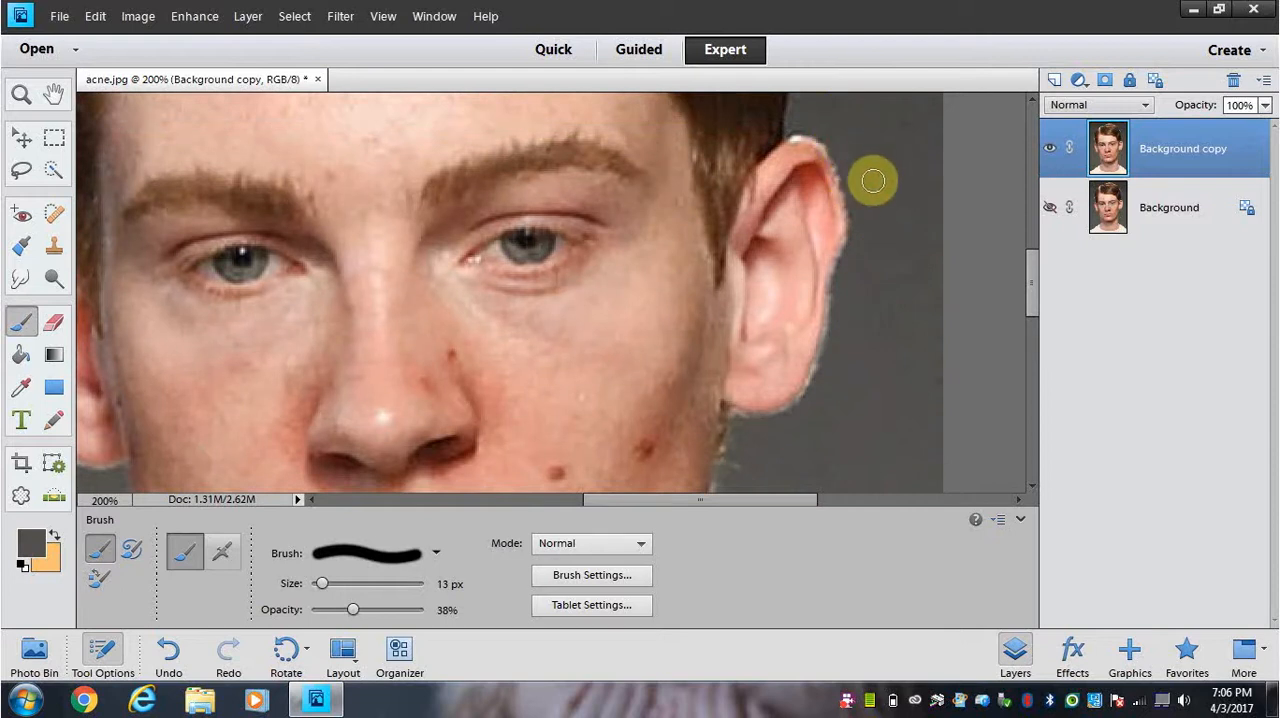
pyautogui.hotkey('ctrl', '=')
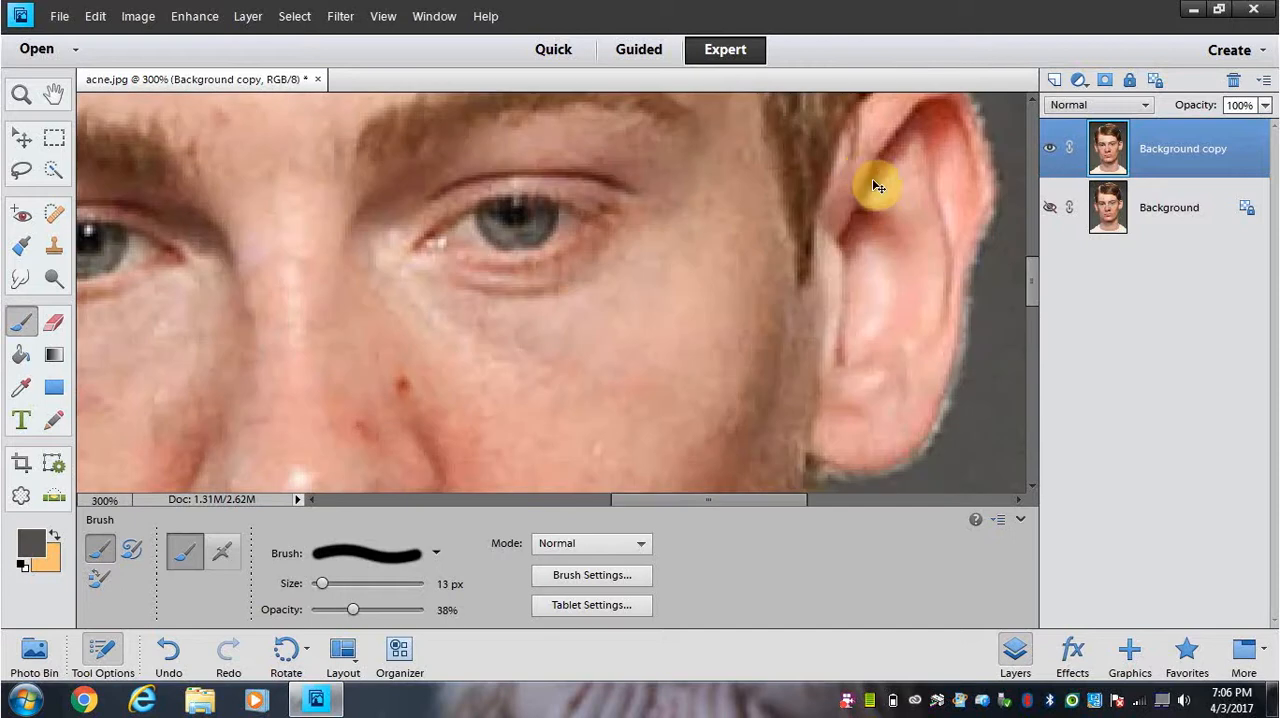
pyautogui.moveTo(678, 513); pyautogui.dragTo(722, 505)
pyautogui.scroll(3, 860, 168)
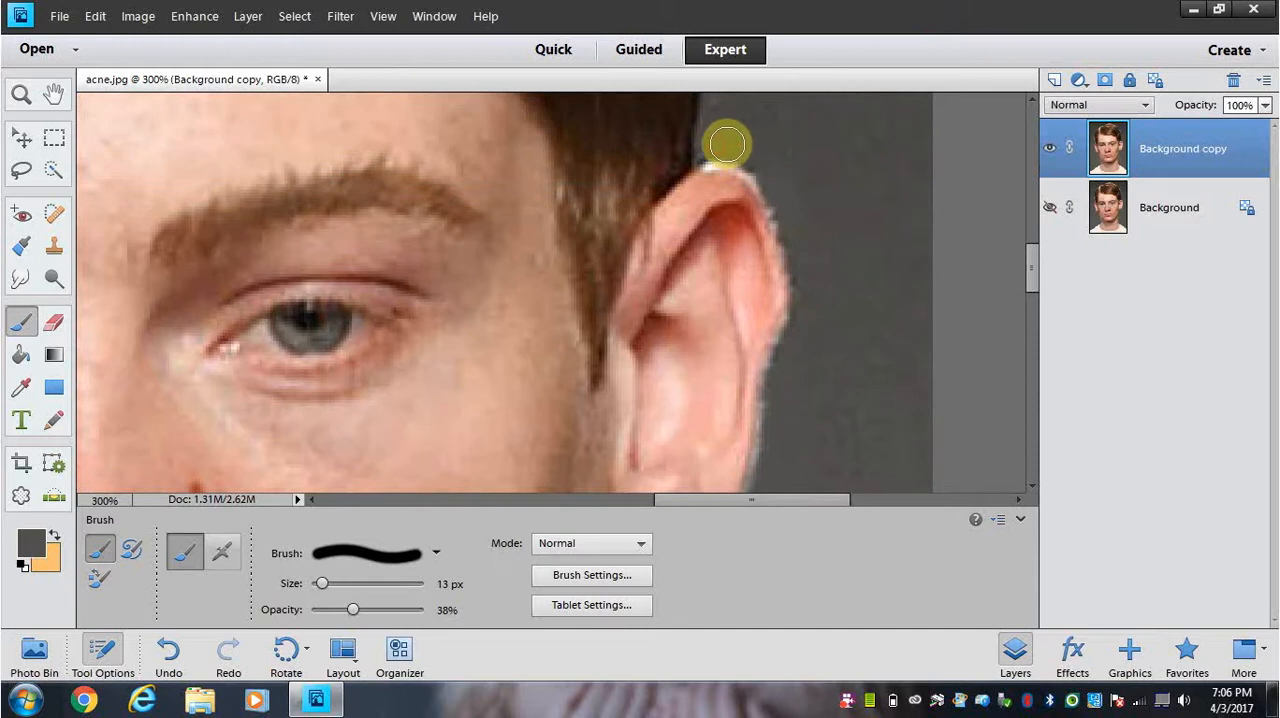
pyautogui.moveTo(772, 177); pyautogui.dragTo(803, 291)
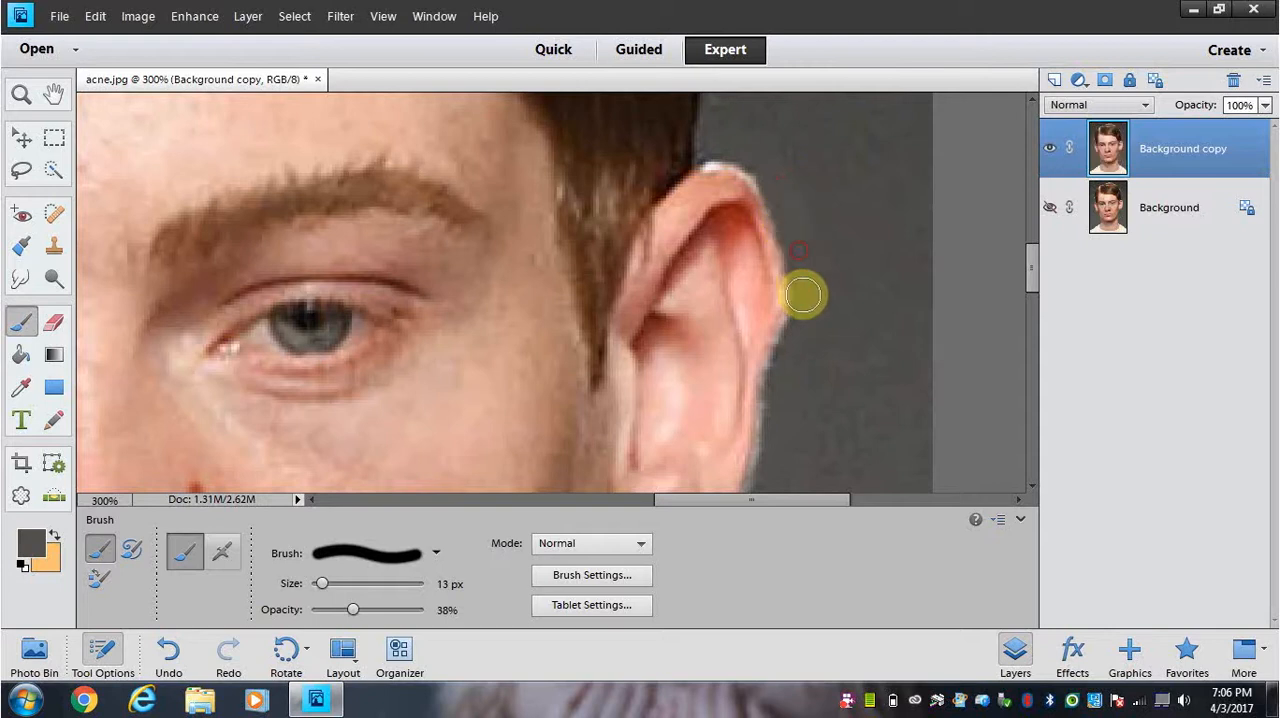
# Step: Touch up the remaining light fringe from the middle of the right-hand ear down to its lobe with the grey Brush
pyautogui.scroll(-3, 826, 303)
pyautogui.scroll(-2, 824, 305)
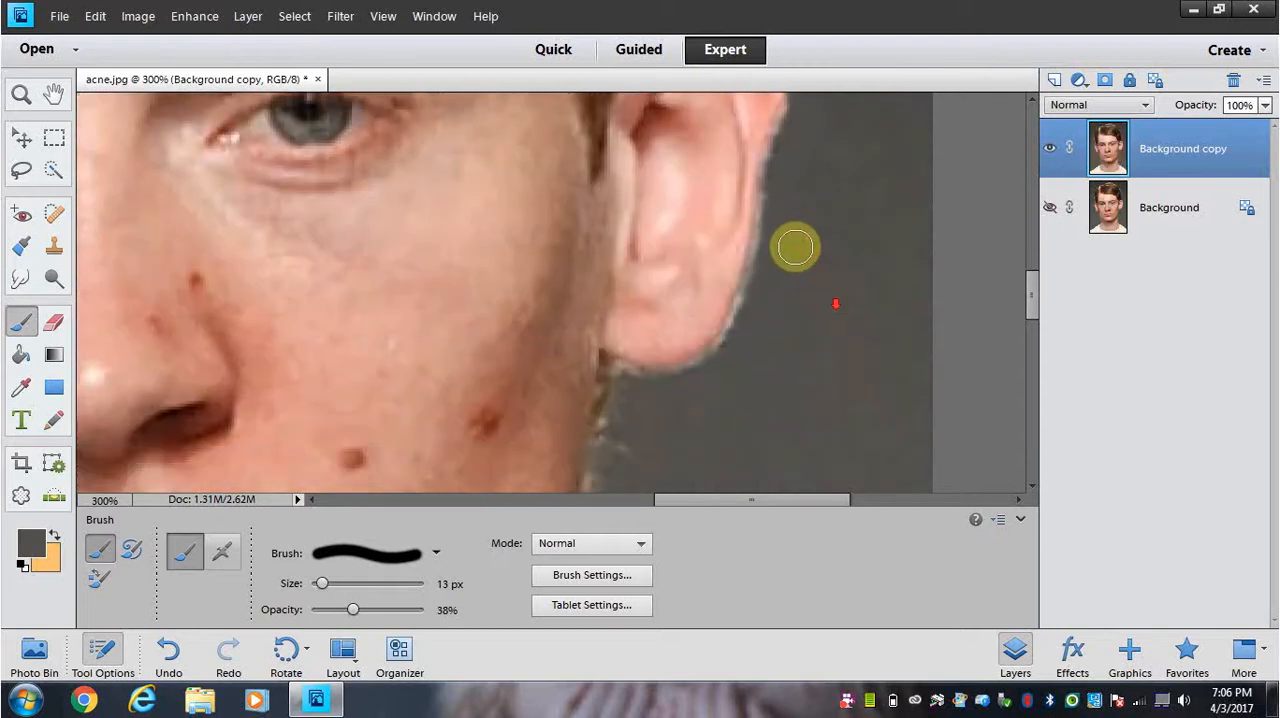
pyautogui.moveTo(794, 140); pyautogui.dragTo(766, 246)
pyautogui.scroll(-1, 776, 228)
pyautogui.moveTo(777, 140)
pyautogui.mouseDown()
pyautogui.moveTo(761, 229)
pyautogui.moveTo(764, 183)
pyautogui.moveTo(725, 250)
pyautogui.moveTo(751, 208)
pyautogui.moveTo(747, 221)
pyautogui.moveTo(843, 224)
pyautogui.mouseUp()
pyautogui.scroll(-1, 760, 223)
pyautogui.hotkey('ctrl', '-')
pyautogui.hotkey('ctrl', '-')
pyautogui.hotkey('ctrl', '-')
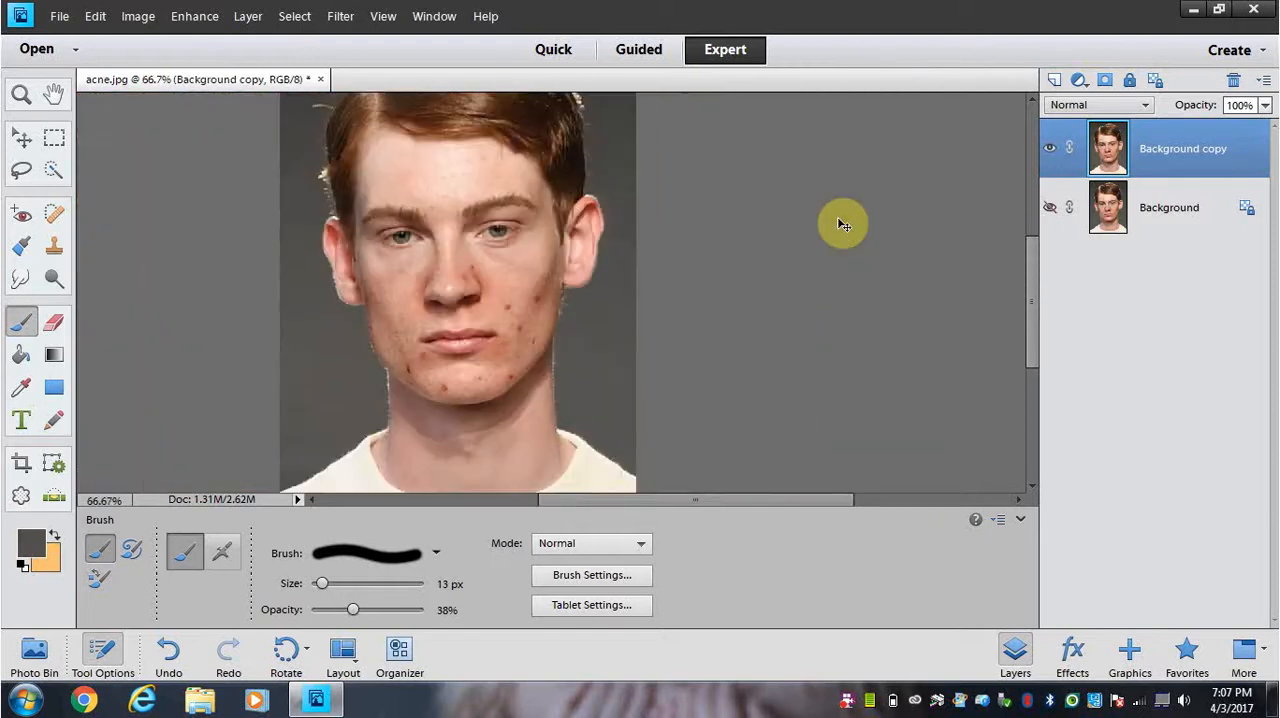